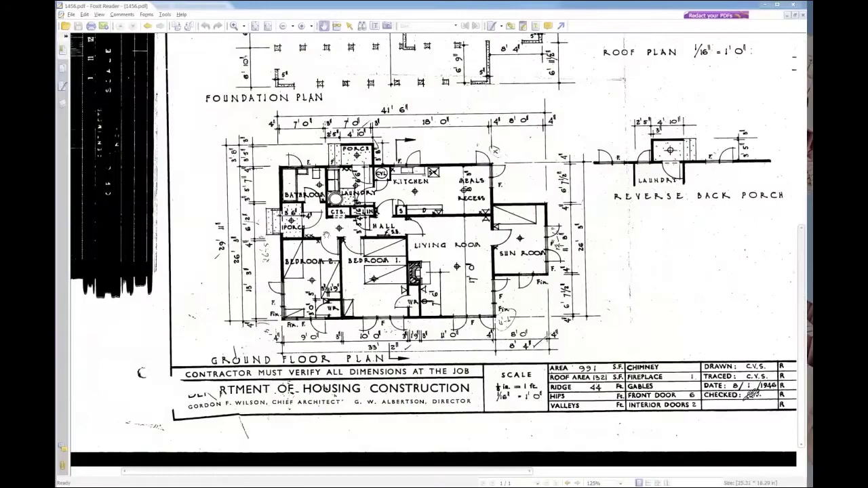
Pan the PDF to study the roof plan, sections and elevation views.
{"action": "left_click_drag", "start_coordinate": [407, 204], "coordinate": [294, 318]}
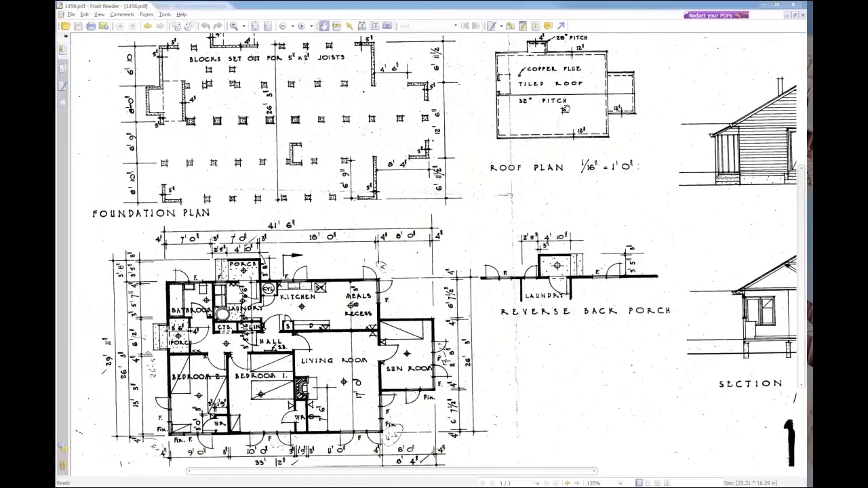
{"action": "left_click_drag", "start_coordinate": [567, 109], "coordinate": [543, 148]}
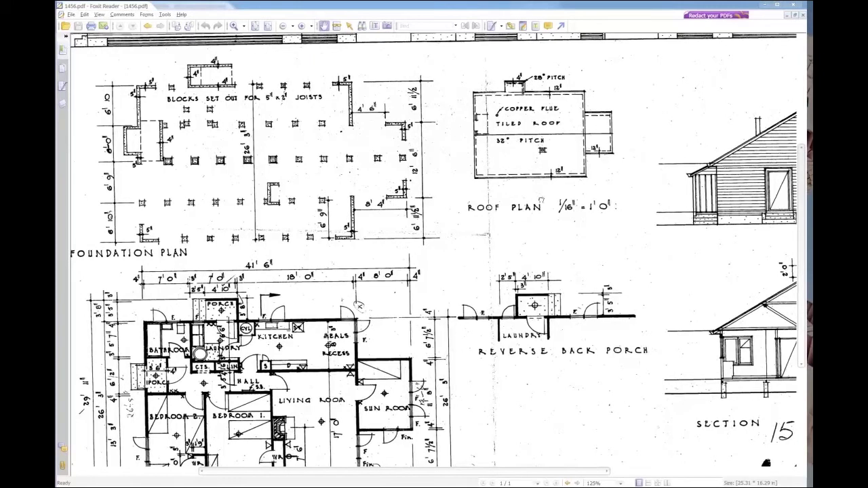
{"action": "left_click_drag", "start_coordinate": [617, 205], "coordinate": [455, 210]}
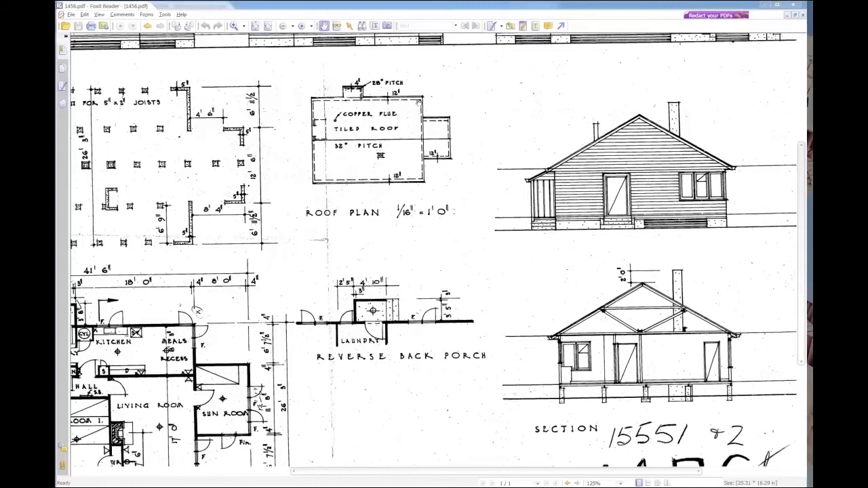
Bring the Vectorworks floor plan into full view and make Roof-1 the active layer.
{"action": "left_click", "coordinate": [765, 8]}
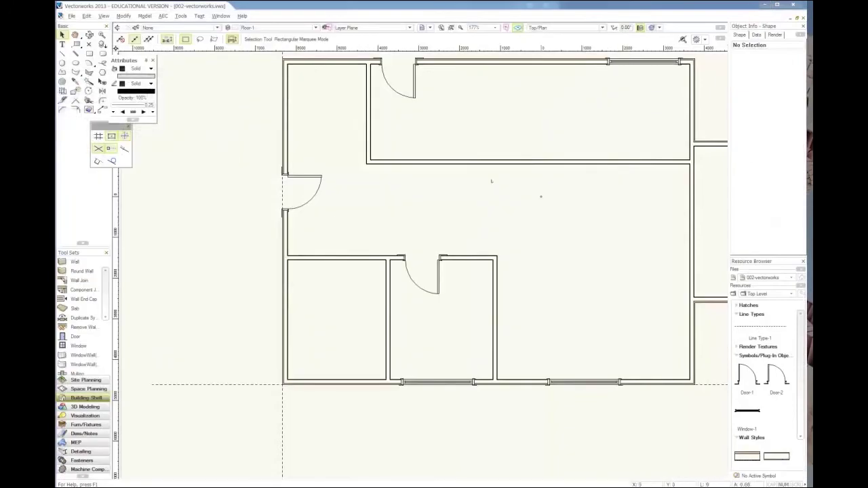
{"action": "scroll", "coordinate": [471, 207], "scroll_direction": "down", "scroll_amount": 2}
{"action": "middle_click_drag", "start_coordinate": [471, 207], "coordinate": [388, 204]}
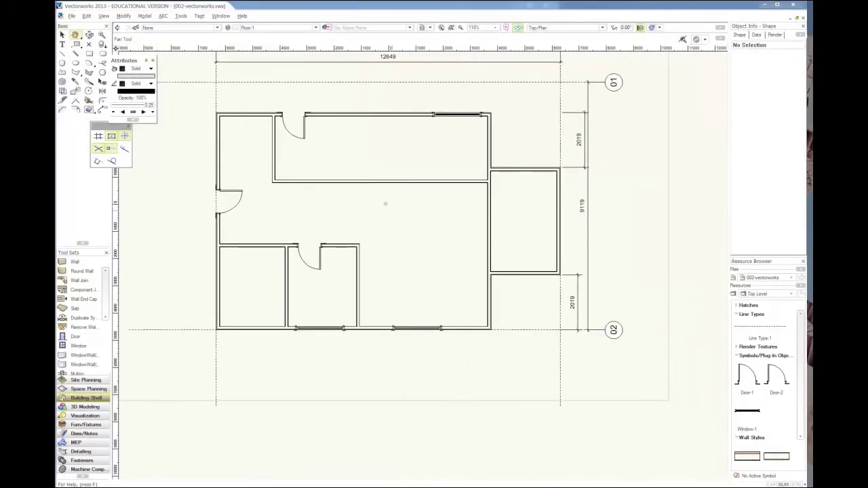
{"action": "left_click", "coordinate": [271, 28]}
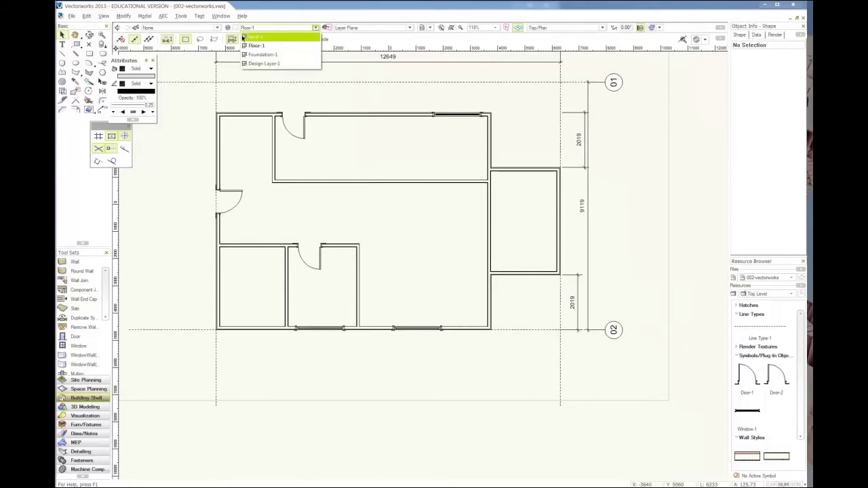
{"action": "left_click", "coordinate": [266, 38]}
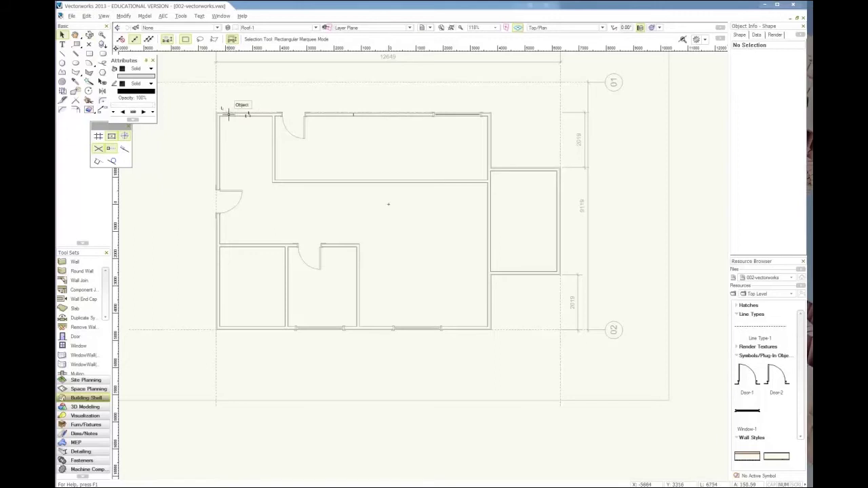
Set the layer display option to Gray/Snap Others.
{"action": "left_click", "coordinate": [103, 16]}
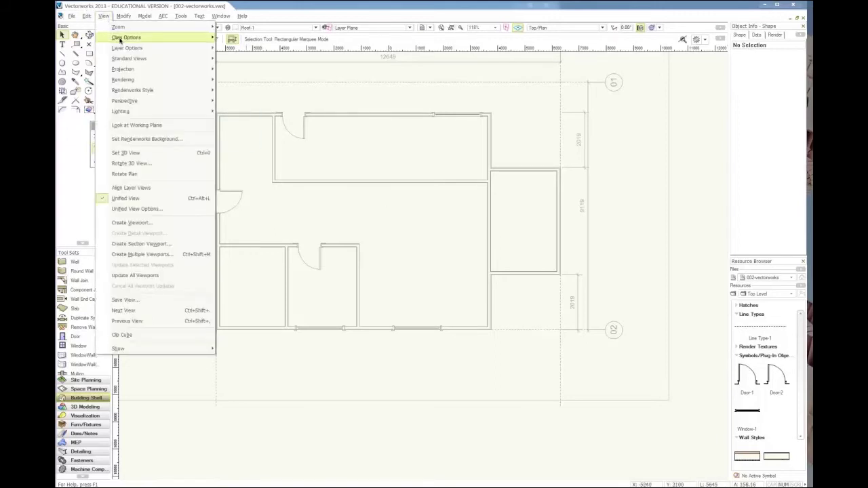
{"action": "mouse_move", "coordinate": [128, 48]}
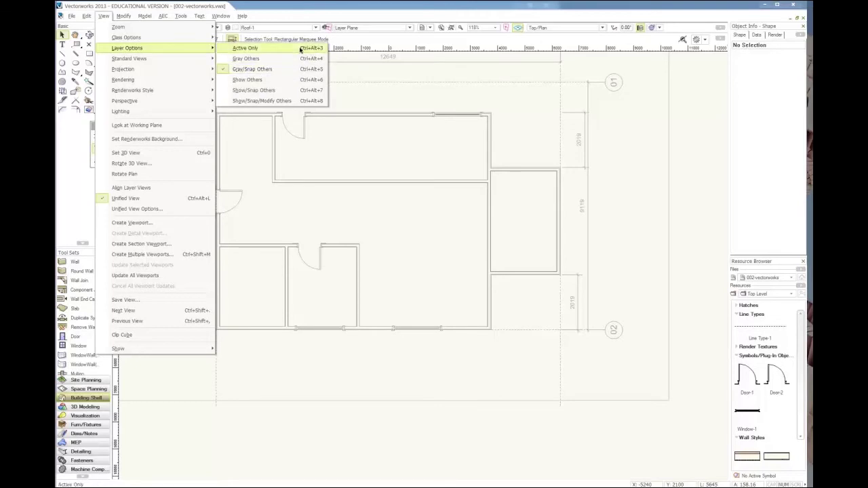
{"action": "left_click", "coordinate": [258, 48]}
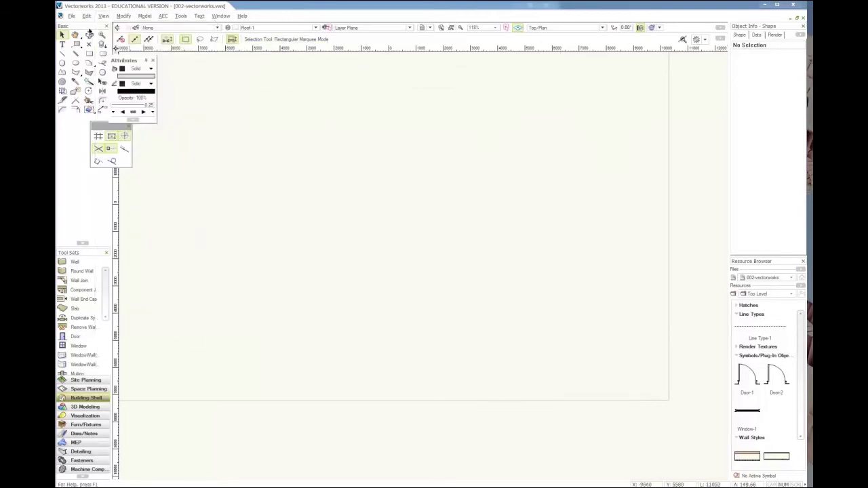
{"action": "left_click", "coordinate": [103, 16]}
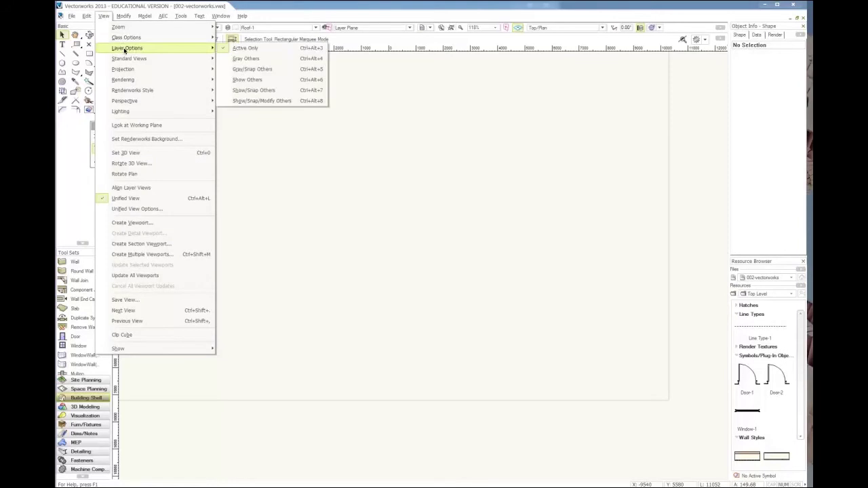
{"action": "left_click", "coordinate": [290, 103]}
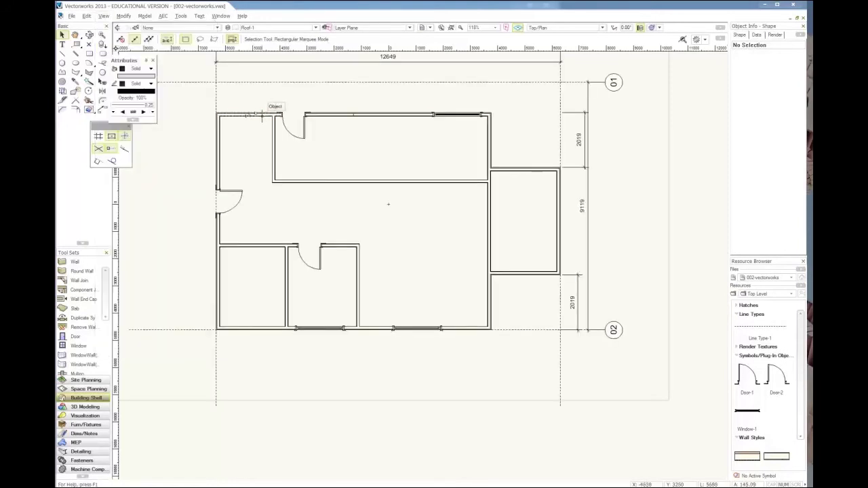
{"action": "left_click", "coordinate": [104, 15]}
{"action": "mouse_move", "coordinate": [128, 48]}
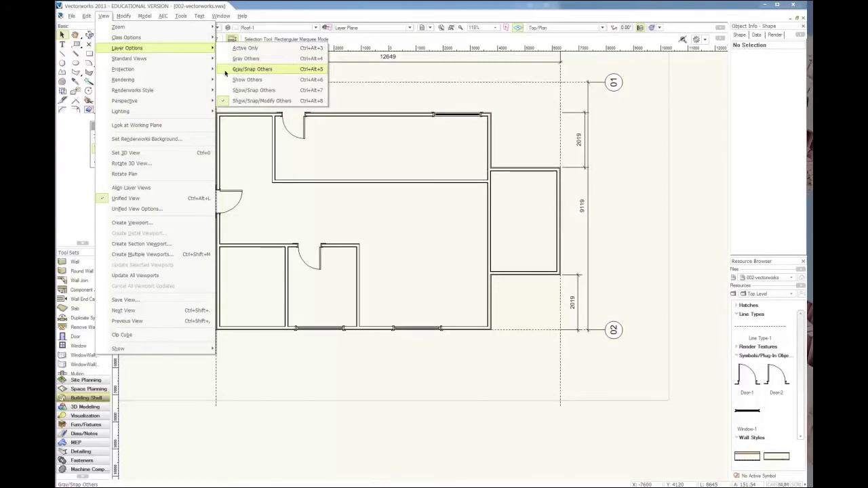
{"action": "left_click", "coordinate": [266, 71]}
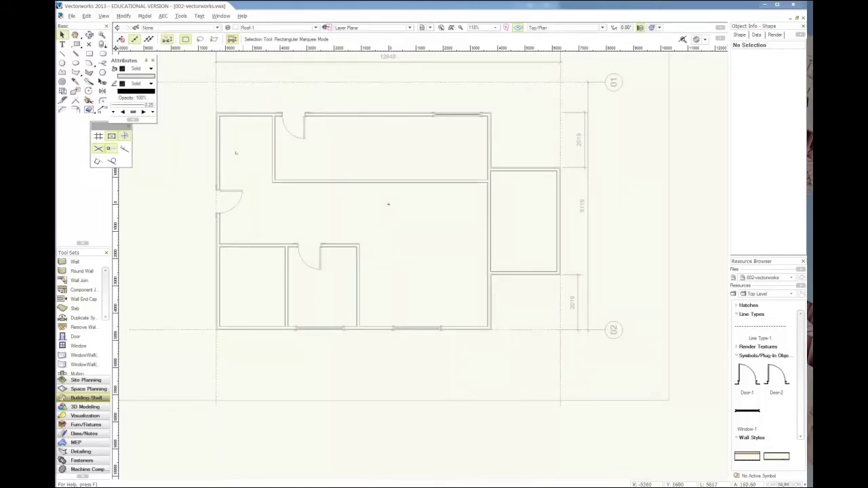
Draw a rectangle over the main house from its top-left to bottom-right wall corner.
{"action": "left_click", "coordinate": [161, 16]}
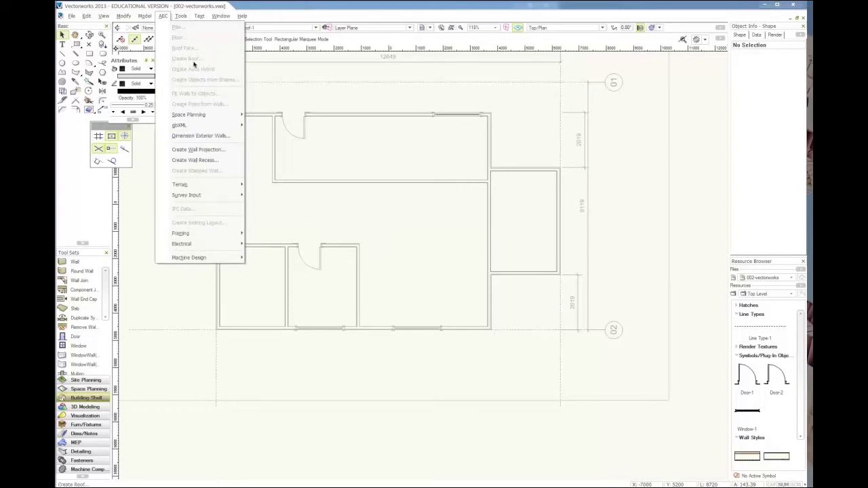
{"action": "left_click", "coordinate": [197, 149]}
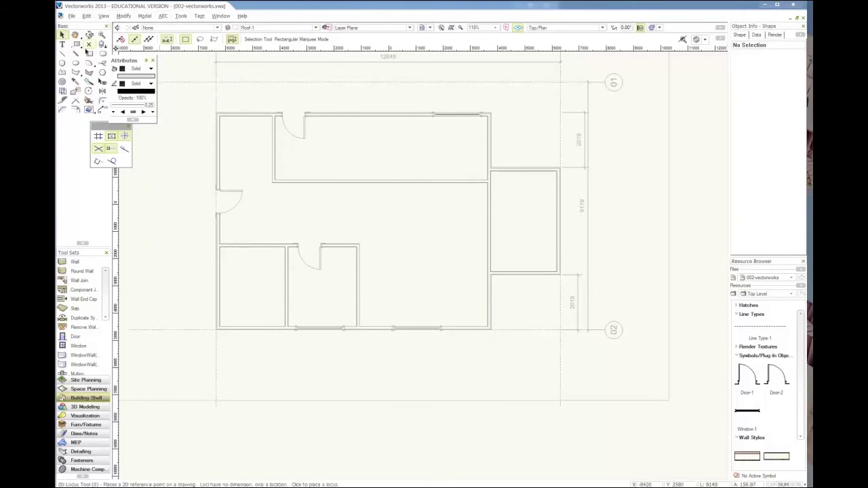
{"action": "left_click", "coordinate": [89, 53]}
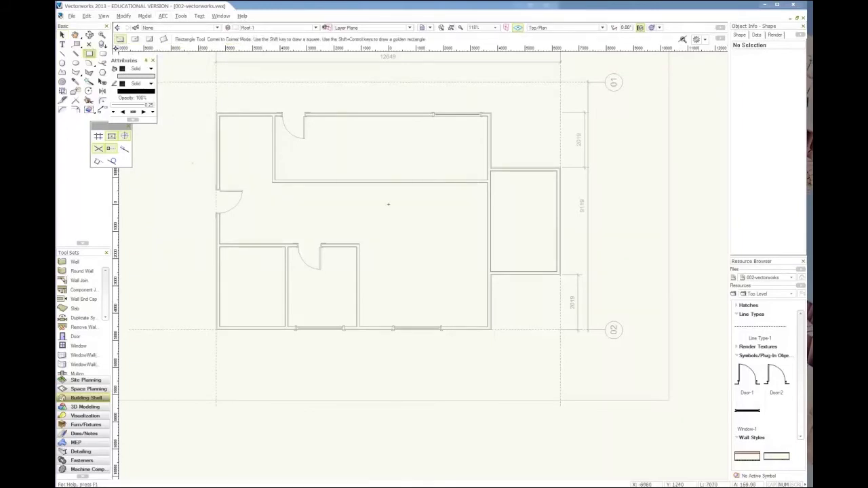
{"action": "left_click", "coordinate": [216, 114]}
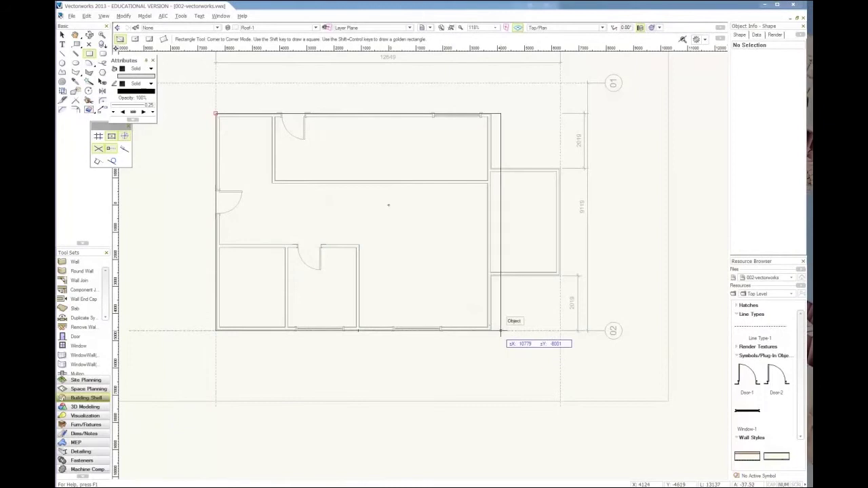
{"action": "left_click", "coordinate": [490, 330]}
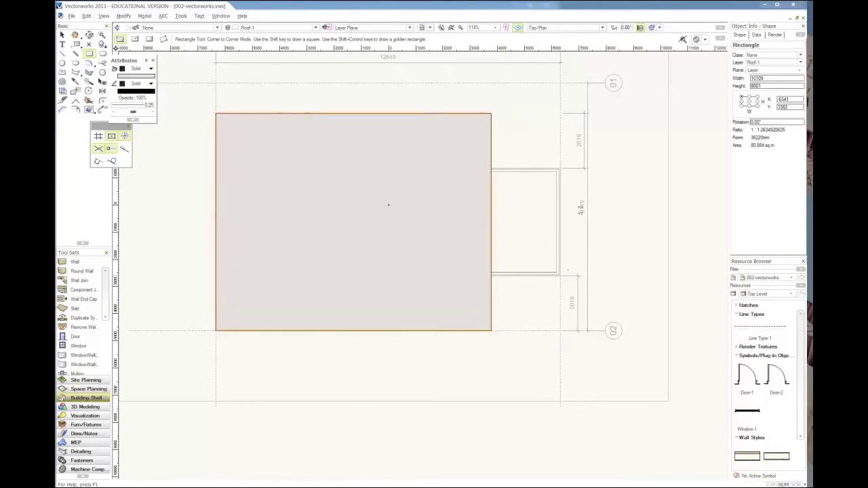
Trace a second rectangle over the right-hand wing, then select the main-house rectangle.
{"action": "scroll", "coordinate": [560, 275], "scroll_direction": "up", "scroll_amount": 1}
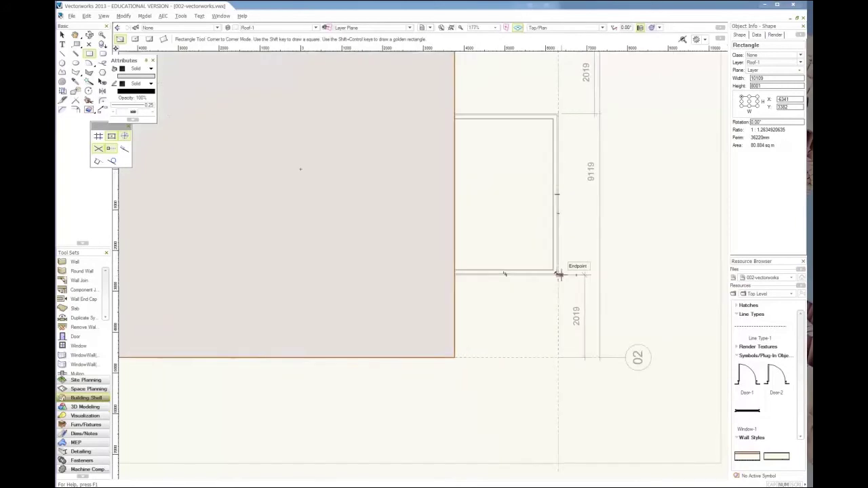
{"action": "scroll", "coordinate": [558, 274], "scroll_direction": "up", "scroll_amount": 1}
{"action": "left_click", "coordinate": [555, 274]}
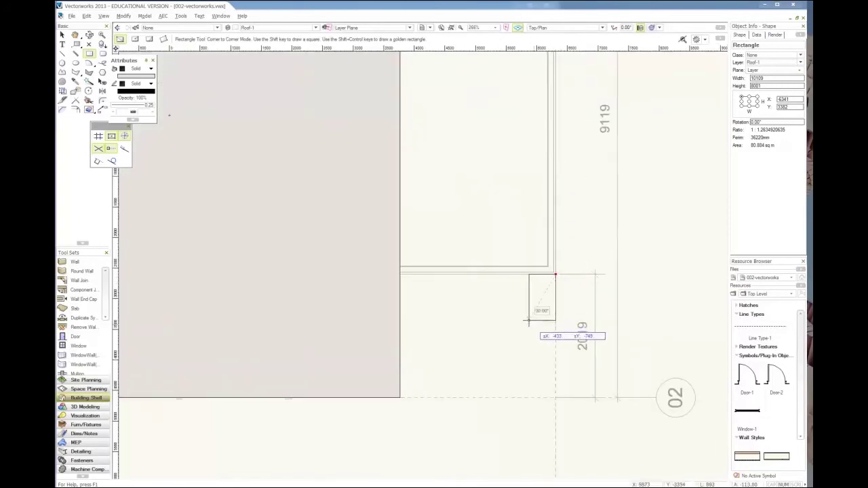
{"action": "scroll", "coordinate": [524, 325], "scroll_direction": "down", "scroll_amount": 1}
{"action": "scroll", "coordinate": [448, 119], "scroll_direction": "up", "scroll_amount": 2}
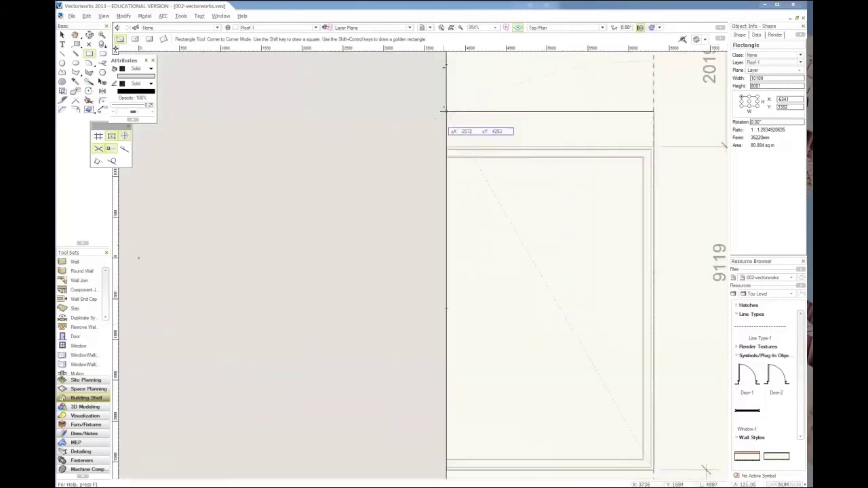
{"action": "left_click", "coordinate": [444, 147]}
{"action": "scroll", "coordinate": [525, 155], "scroll_direction": "down", "scroll_amount": 1}
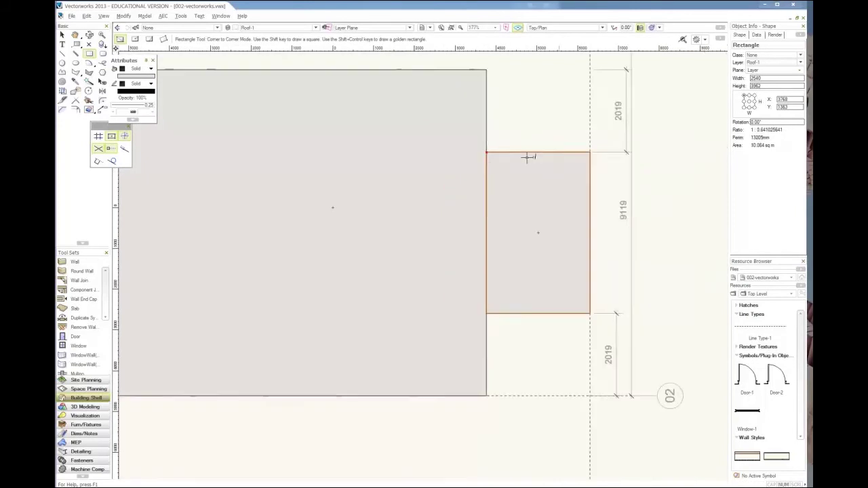
{"action": "scroll", "coordinate": [527, 156], "scroll_direction": "down", "scroll_amount": 1}
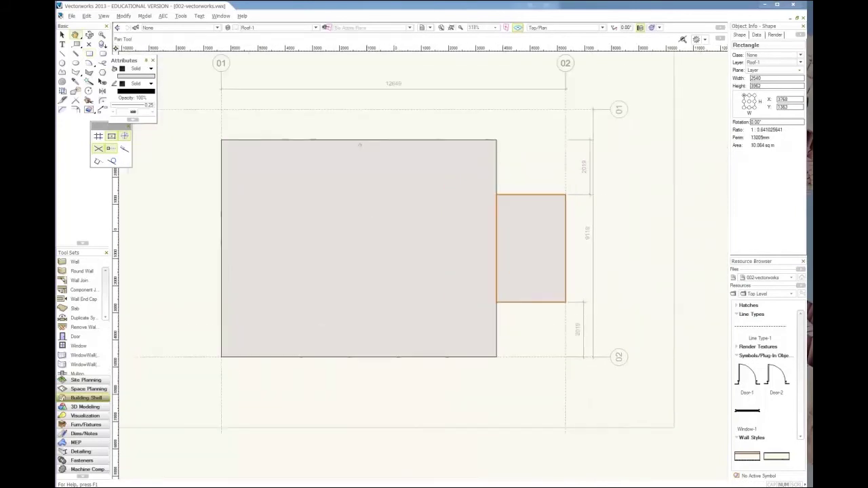
{"action": "middle_click_drag", "start_coordinate": [308, 129], "coordinate": [294, 158]}
{"action": "key", "text": "x"}
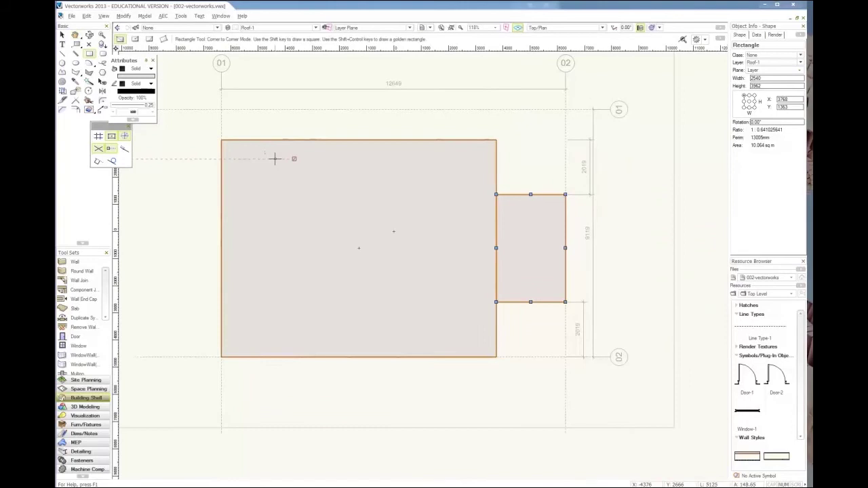
{"action": "left_click", "coordinate": [277, 159]}
Open AEC > Create Roof for the selected main-house rectangle.
{"action": "left_click", "coordinate": [177, 17]}
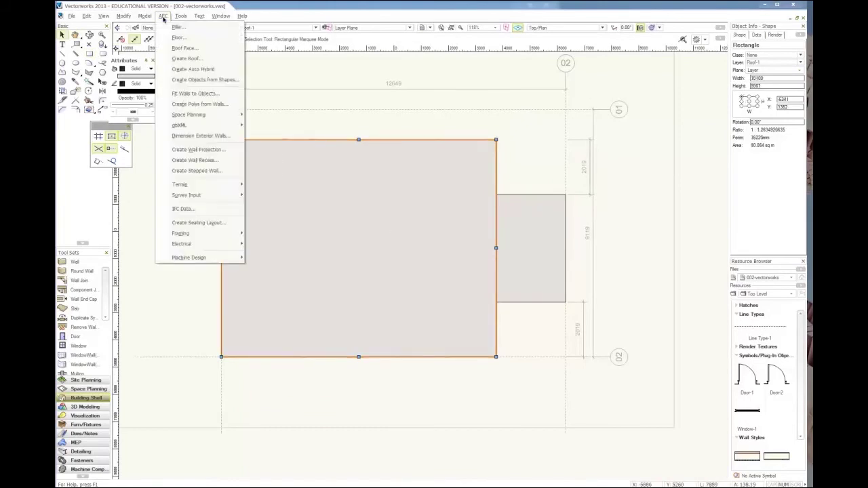
{"action": "left_click", "coordinate": [177, 62]}
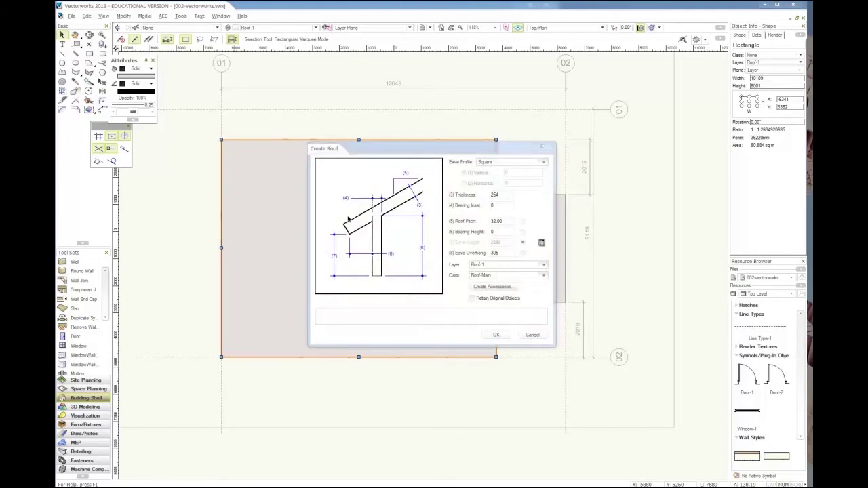
{"action": "mouse_move", "coordinate": [510, 162]}
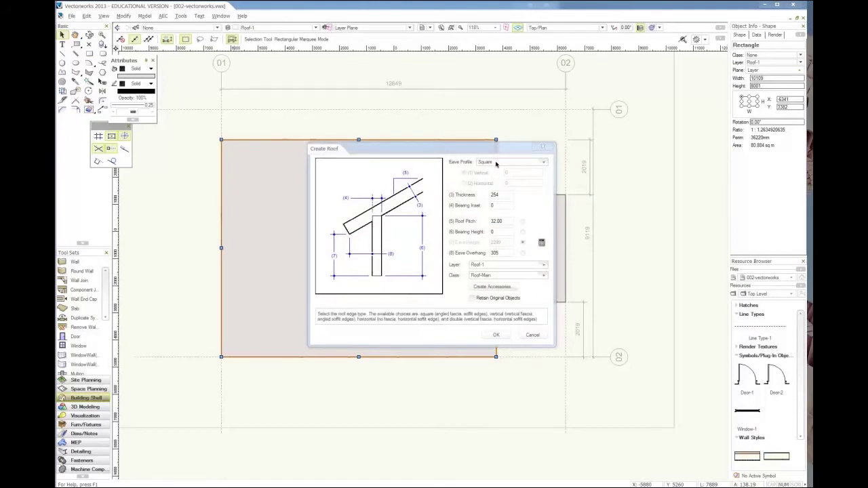
In the PDF, fit the whole sheet and zoom into the porch area of the section drawing.
{"action": "key", "text": "alt+Tab"}
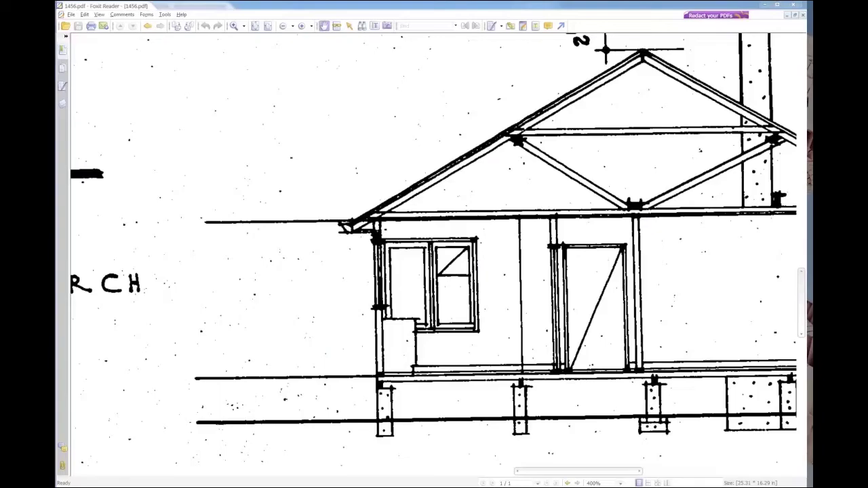
{"action": "left_click_drag", "start_coordinate": [430, 274], "coordinate": [486, 271]}
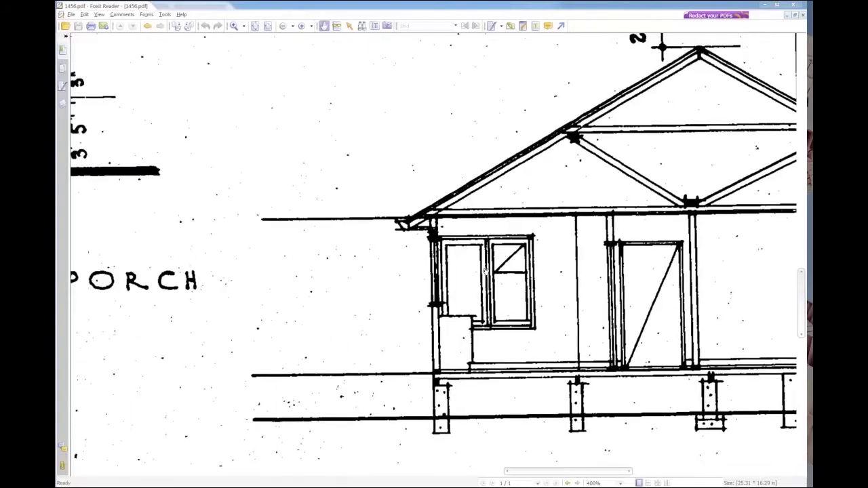
{"action": "left_click", "coordinate": [256, 28]}
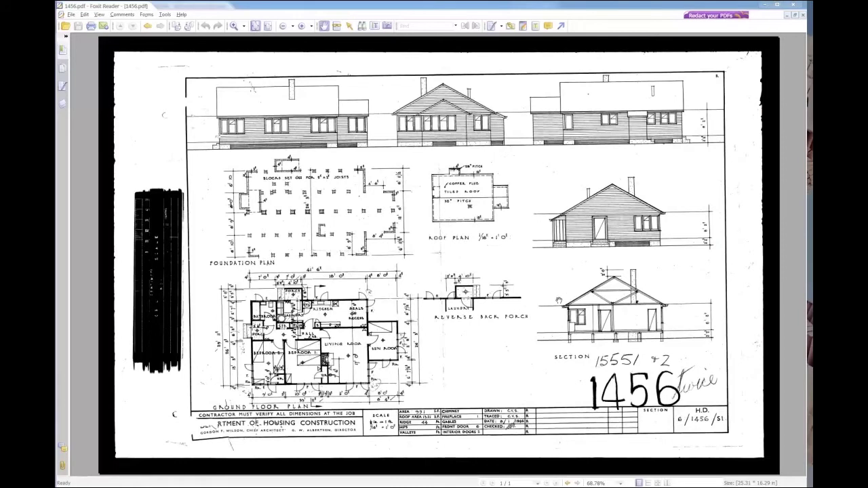
{"action": "left_click", "coordinate": [234, 26]}
{"action": "left_click_drag", "start_coordinate": [528, 281], "coordinate": [606, 346]}
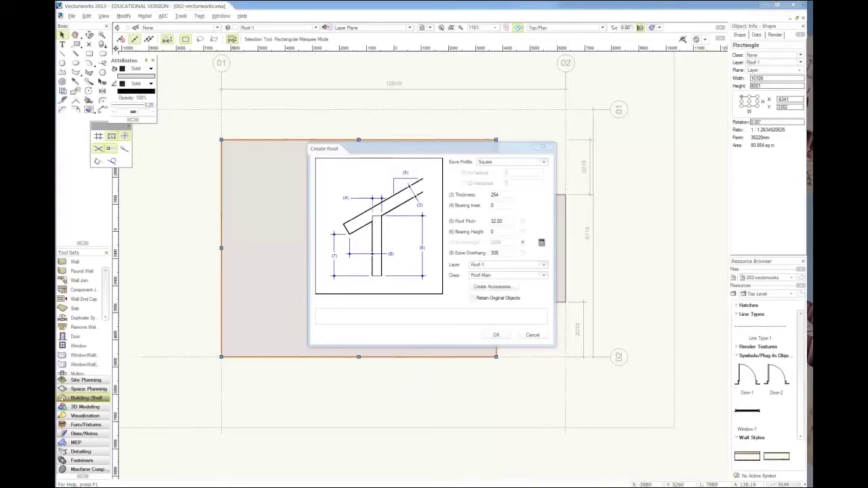
Set the eave profile to Horizontal and review the pitch, thickness and bearing inset values.
{"action": "left_click", "coordinate": [485, 164]}
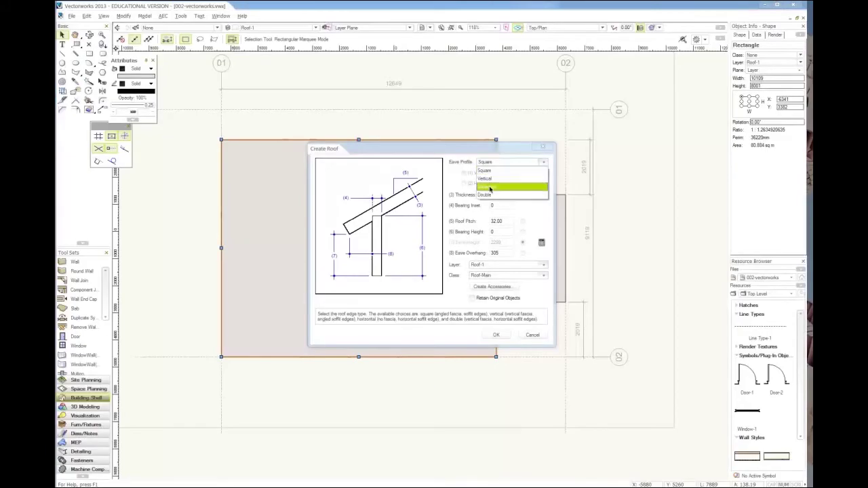
{"action": "left_click", "coordinate": [491, 189]}
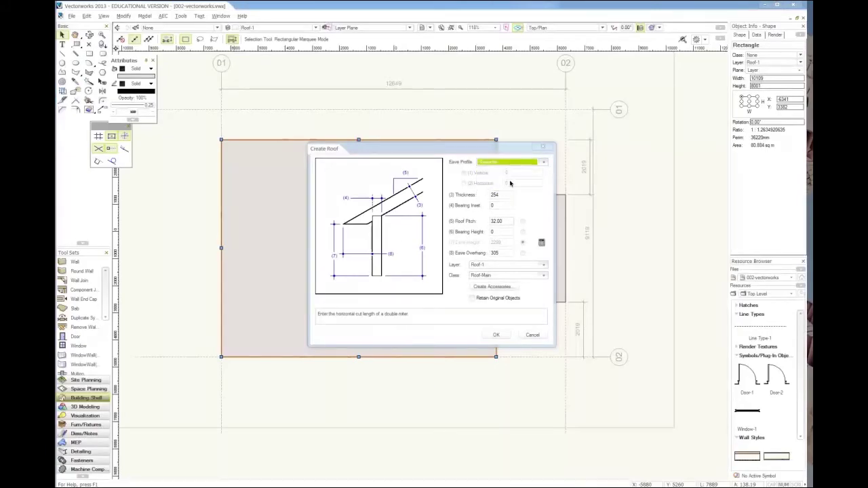
{"action": "left_click", "coordinate": [493, 221]}
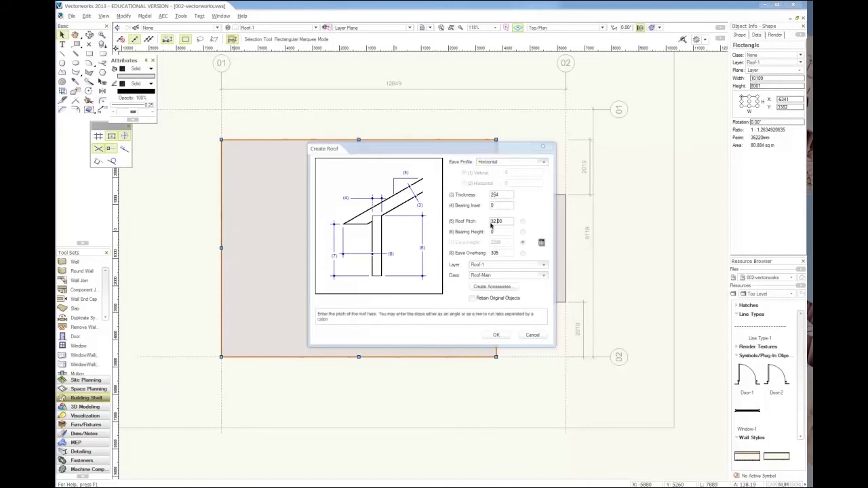
{"action": "double_click", "coordinate": [494, 194]}
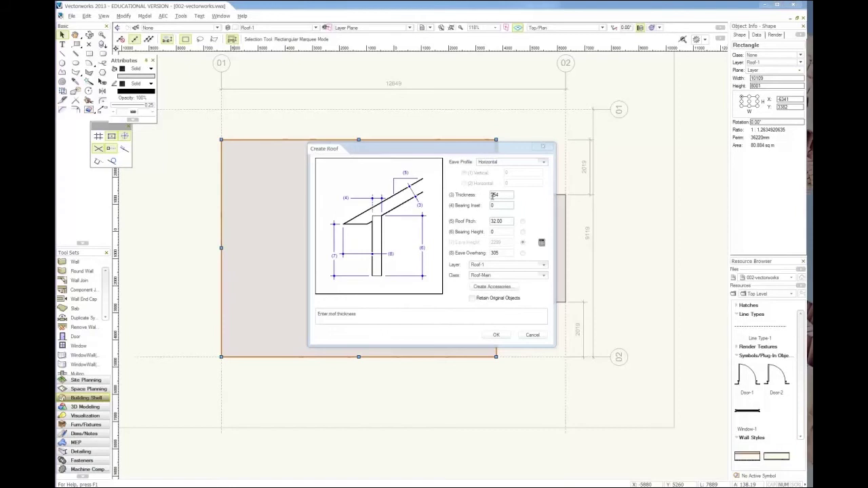
{"action": "left_click", "coordinate": [495, 205]}
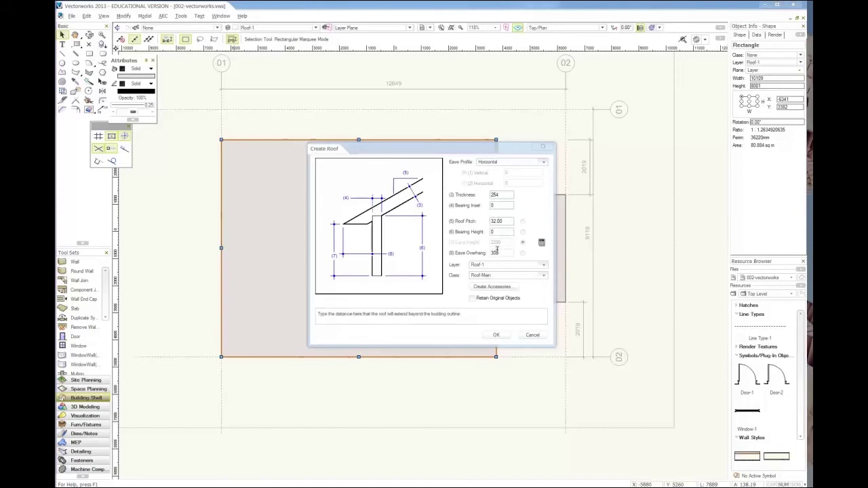
Add an inset soffit with 575 trim depth as a roof accessory.
{"action": "left_click", "coordinate": [492, 287]}
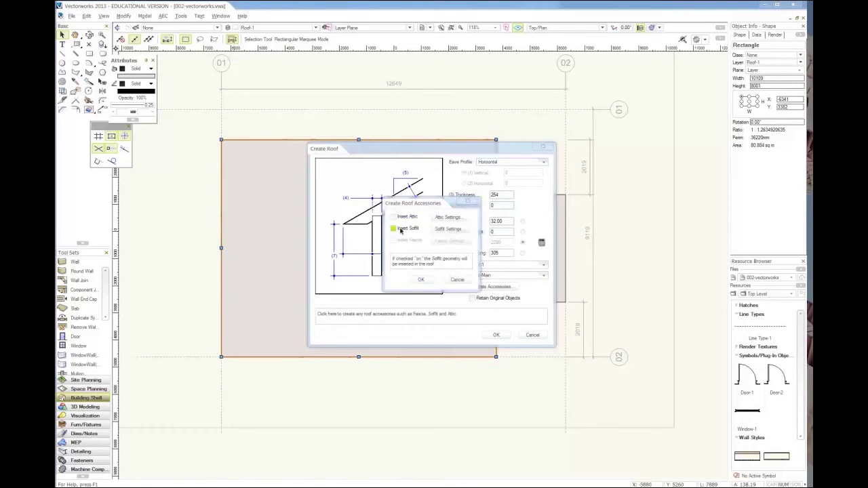
{"action": "left_click", "coordinate": [448, 229]}
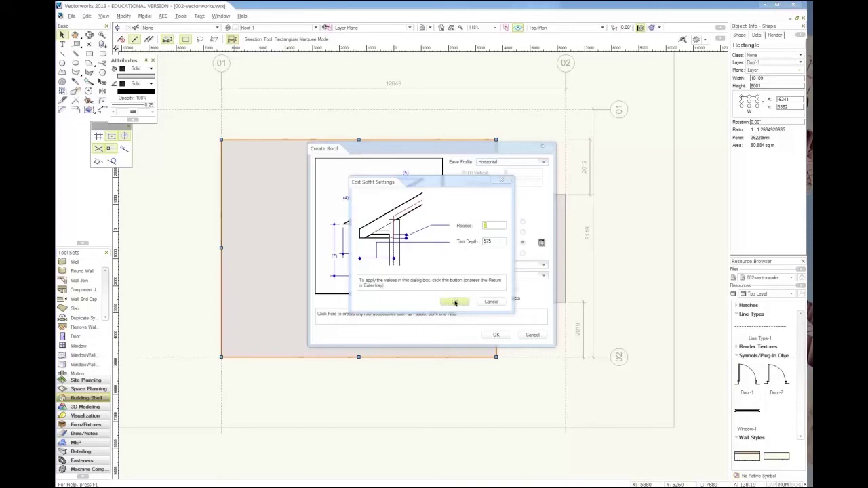
{"action": "left_click", "coordinate": [455, 302]}
{"action": "left_click", "coordinate": [418, 280]}
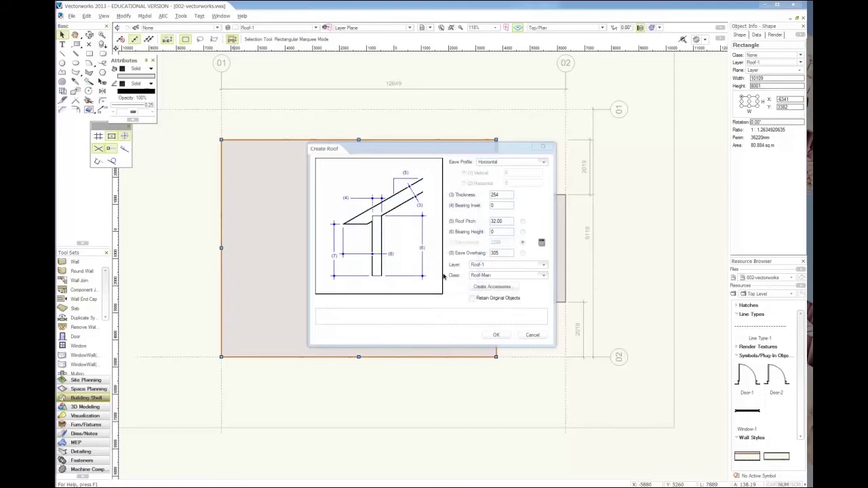
Create the hip roof over the main house rectangle and deselect it.
{"action": "left_click", "coordinate": [496, 334]}
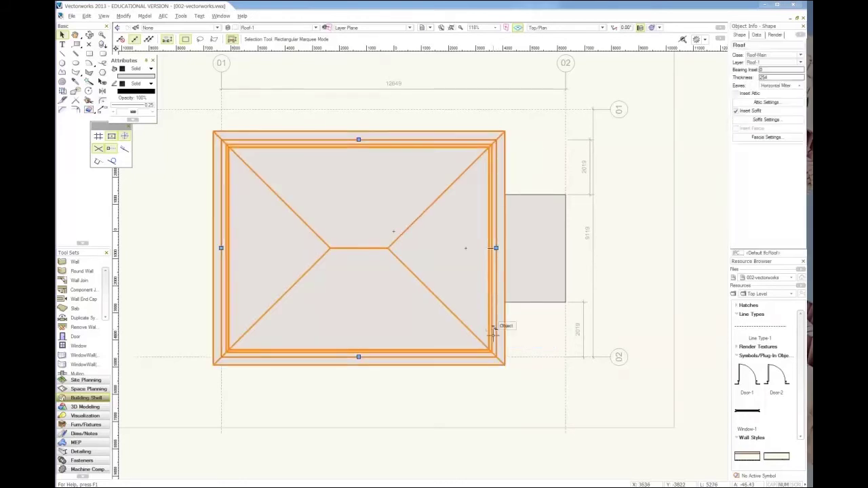
{"action": "left_click", "coordinate": [178, 287]}
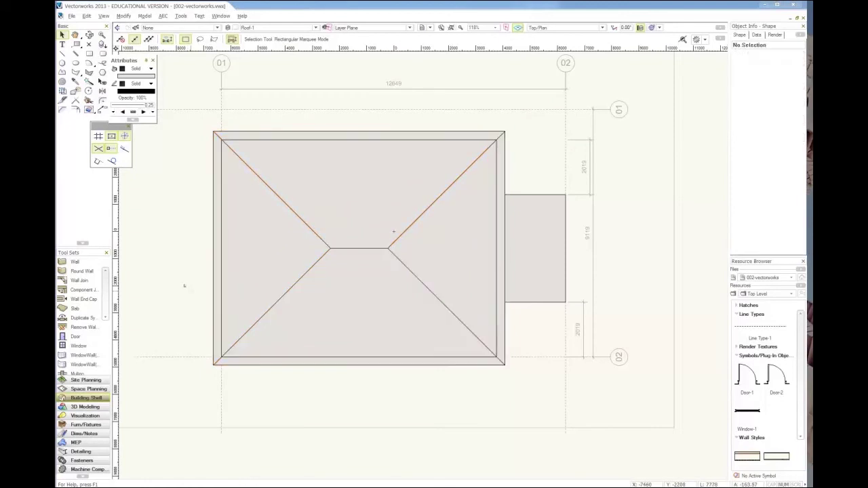
{"action": "key", "text": "KP_4"}
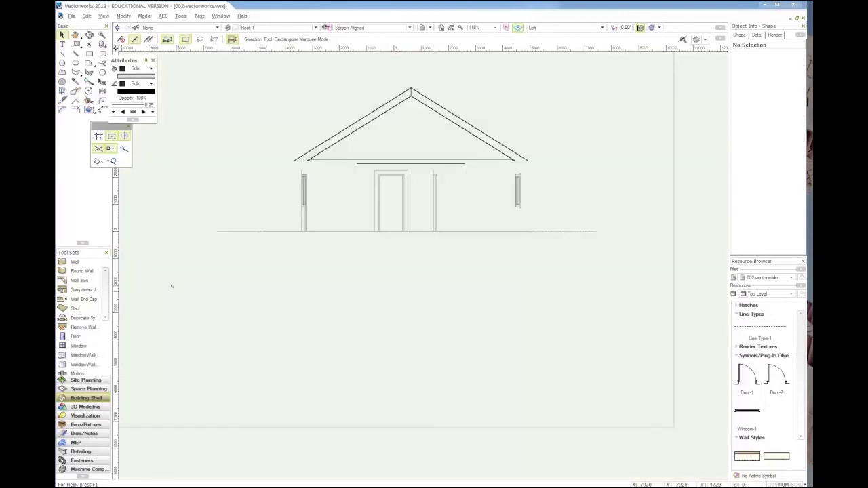
{"action": "key", "text": "KP_2"}
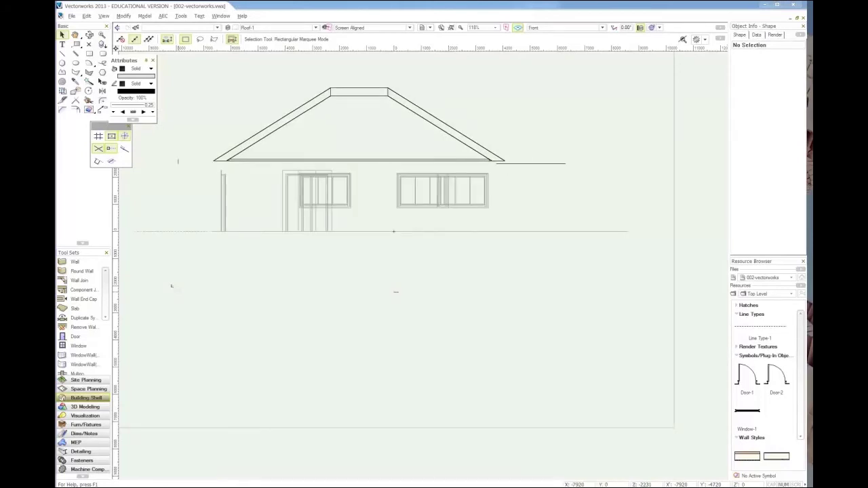
{"action": "scroll", "coordinate": [214, 161], "scroll_direction": "up", "scroll_amount": 1}
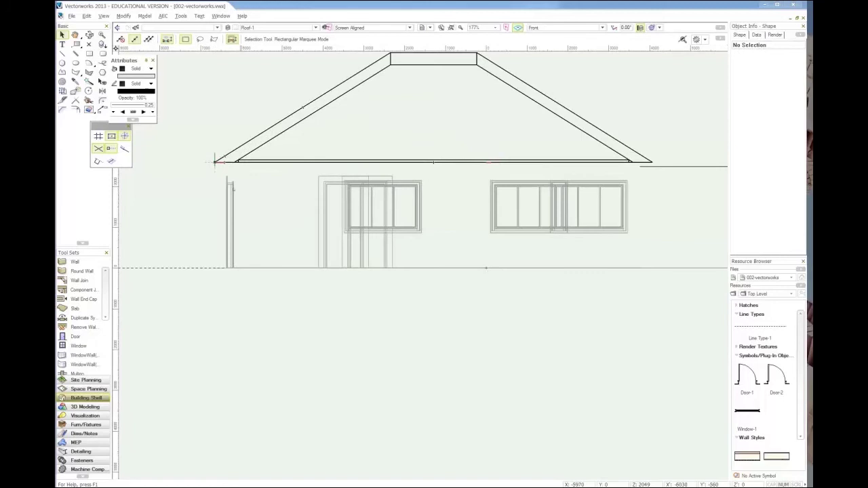
{"action": "scroll", "coordinate": [214, 161], "scroll_direction": "up", "scroll_amount": 2}
{"action": "scroll", "coordinate": [233, 129], "scroll_direction": "up", "scroll_amount": 2}
{"action": "scroll", "coordinate": [264, 184], "scroll_direction": "up", "scroll_amount": 2}
{"action": "scroll", "coordinate": [257, 213], "scroll_direction": "up", "scroll_amount": 1}
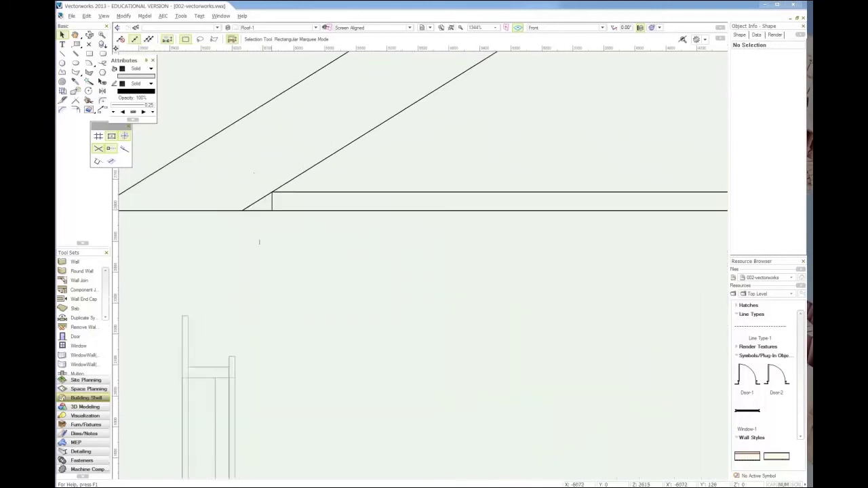
{"action": "scroll", "coordinate": [272, 201], "scroll_direction": "down", "scroll_amount": 2}
{"action": "scroll", "coordinate": [270, 205], "scroll_direction": "down", "scroll_amount": 2}
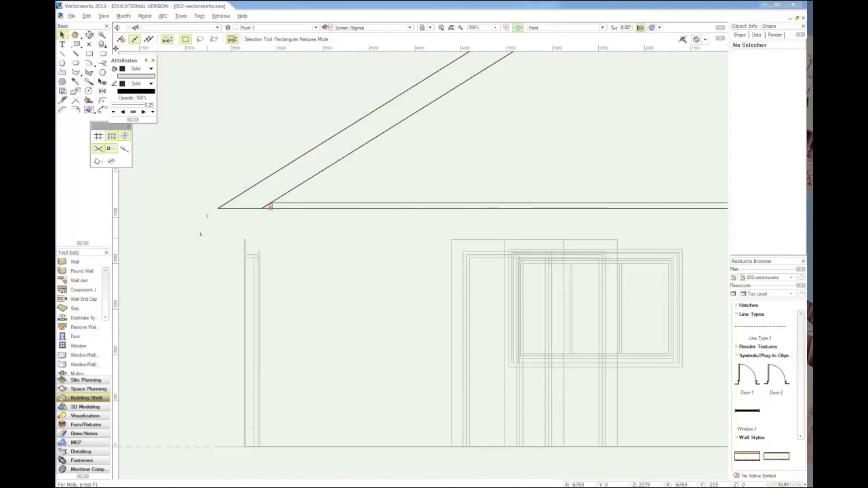
{"action": "scroll", "coordinate": [270, 206], "scroll_direction": "down", "scroll_amount": 4}
{"action": "scroll", "coordinate": [223, 229], "scroll_direction": "down", "scroll_amount": 1}
{"action": "scroll", "coordinate": [224, 227], "scroll_direction": "up", "scroll_amount": 1}
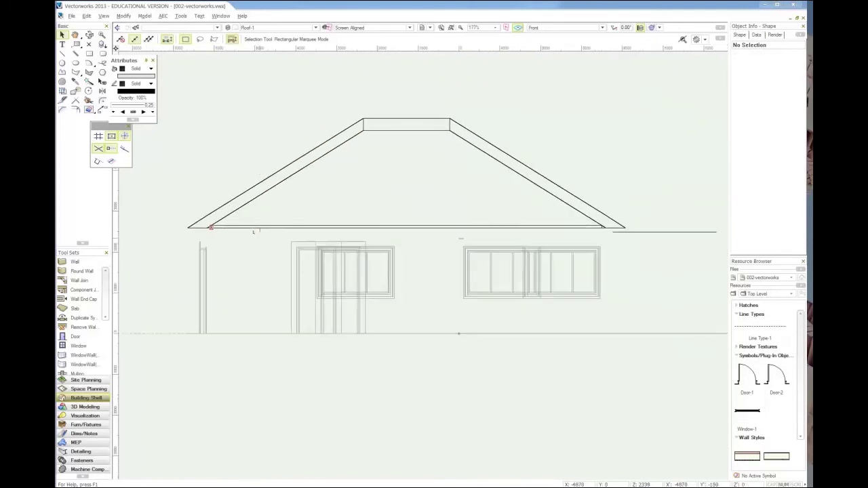
{"action": "key", "text": "KP_4"}
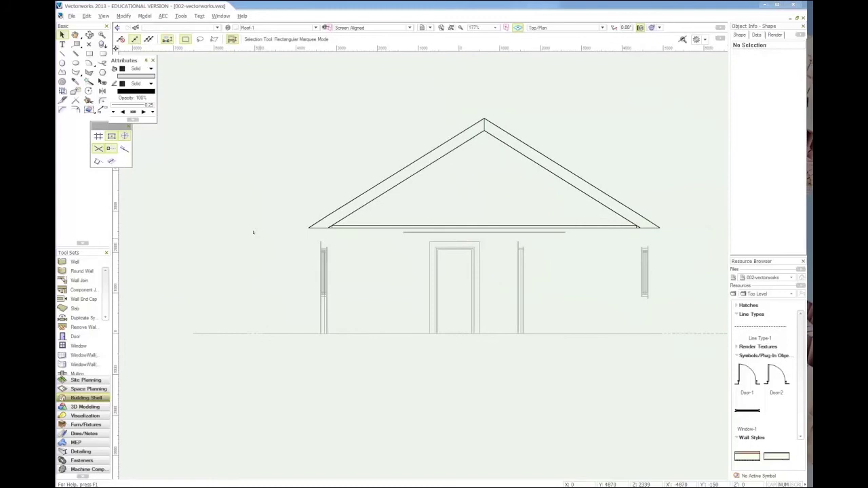
{"action": "key", "text": "KP_0"}
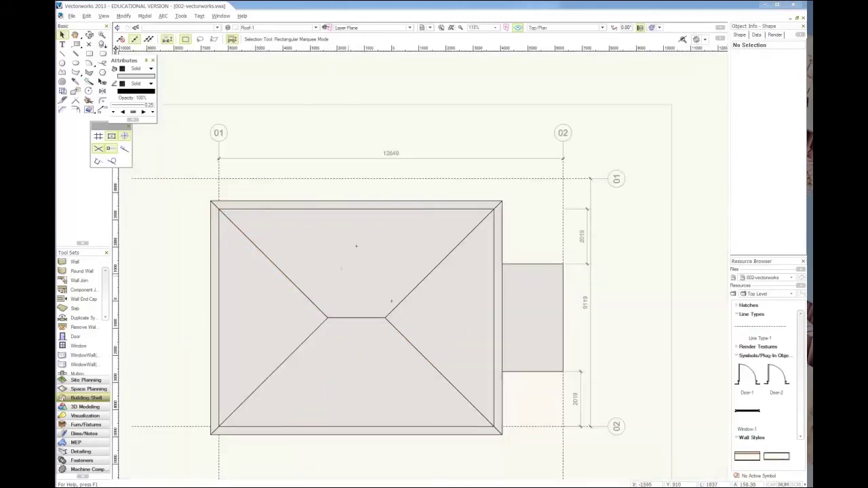
Create a hip roof over the porch rectangle with thickness 100 and 700 eave overhang.
{"action": "left_click", "coordinate": [353, 276]}
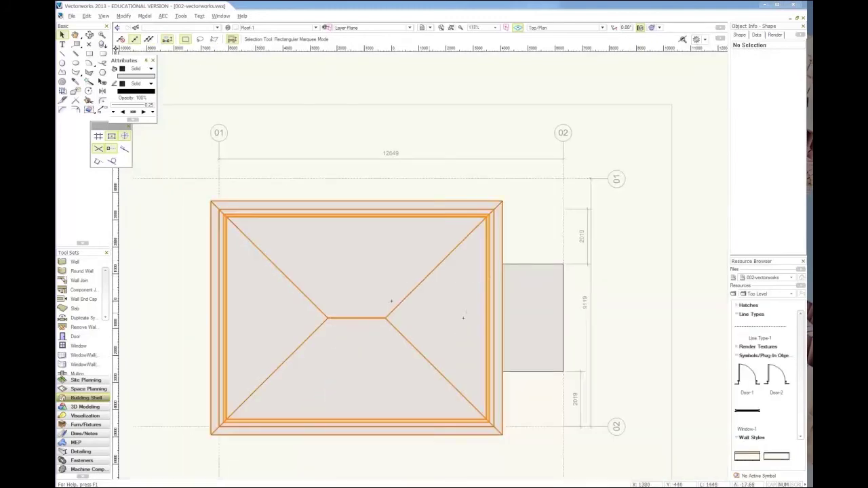
{"action": "left_click", "coordinate": [527, 316]}
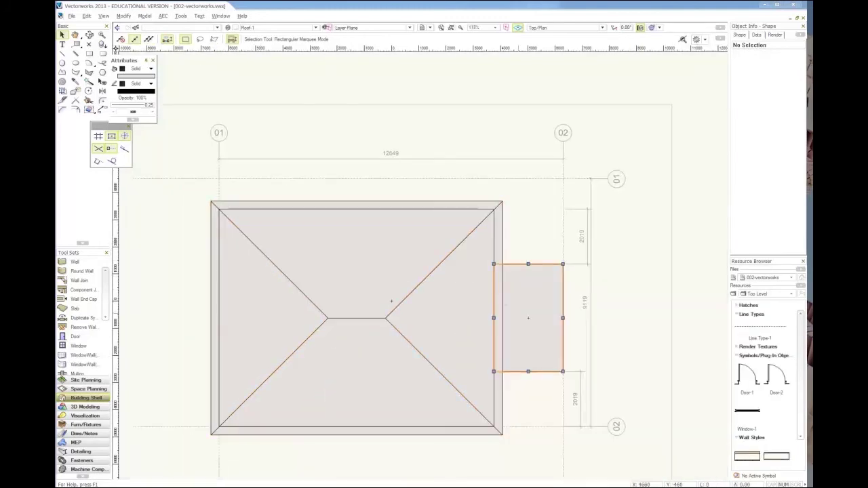
{"action": "left_click", "coordinate": [181, 16]}
{"action": "left_click", "coordinate": [185, 62]}
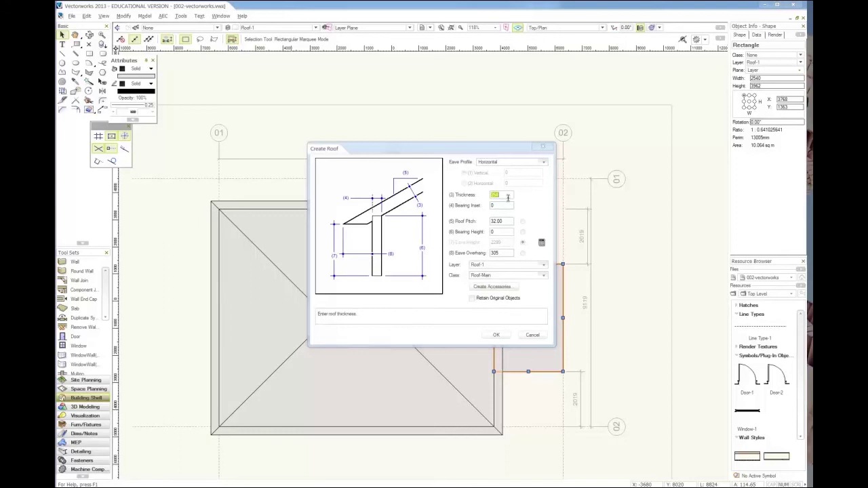
{"action": "type", "text": "100"}
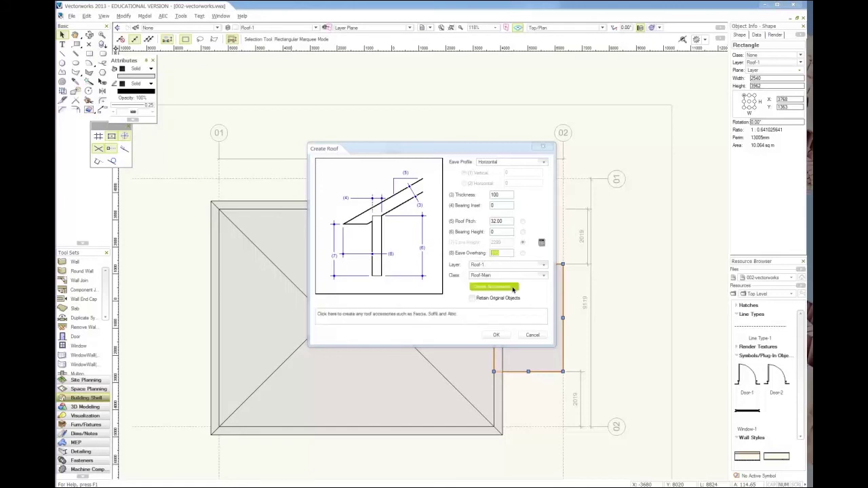
{"action": "type", "text": "700"}
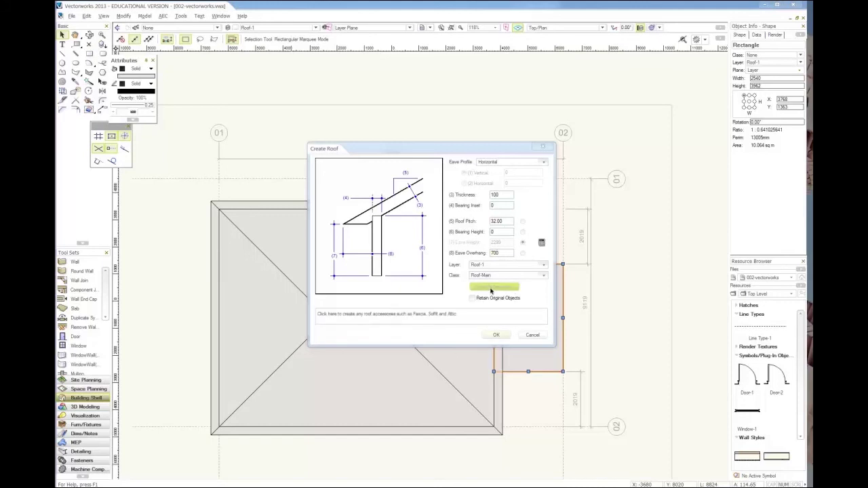
{"action": "left_click", "coordinate": [491, 335]}
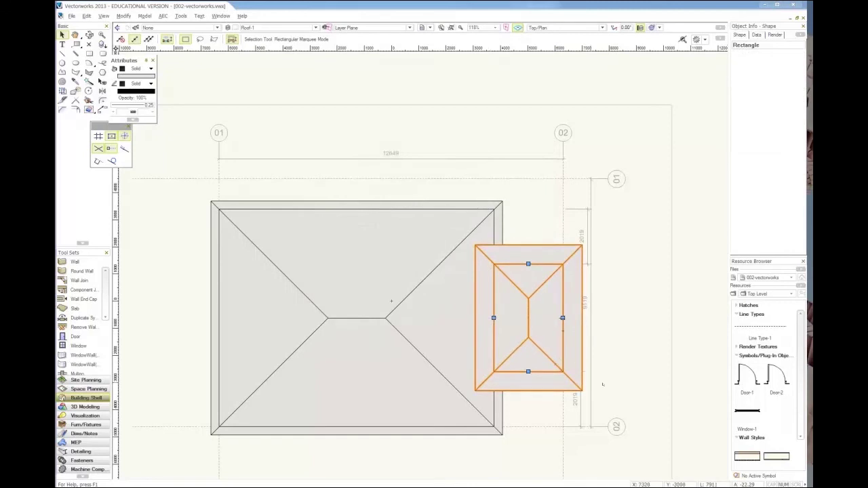
Check both roofs in front, right isometric and right elevation views, then return to Top/Plan.
{"action": "left_click", "coordinate": [601, 371]}
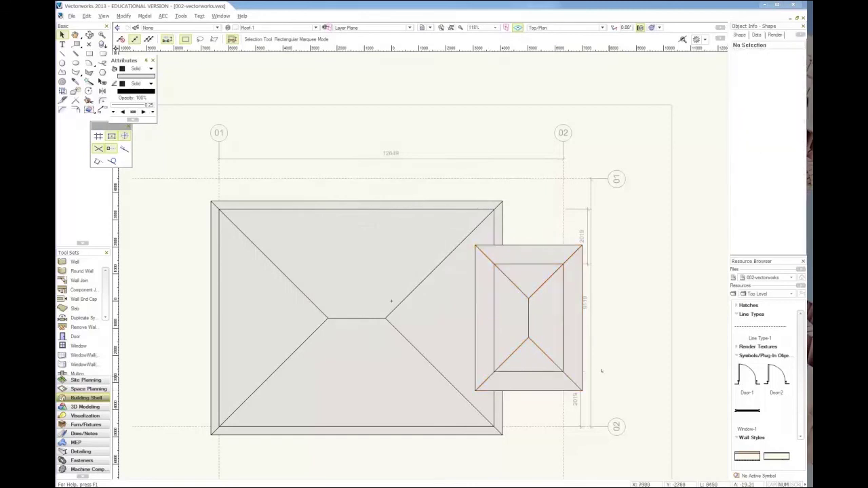
{"action": "key", "text": "KP_2"}
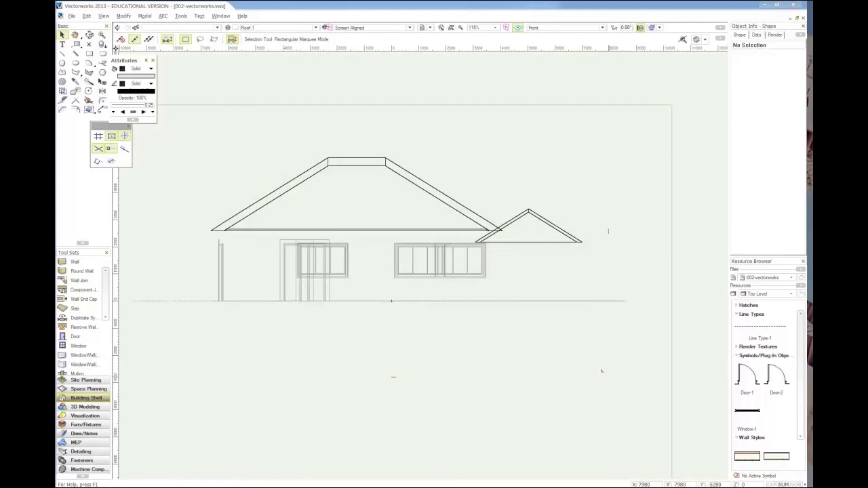
{"action": "key", "text": "KP_3"}
{"action": "key", "text": "KP_6"}
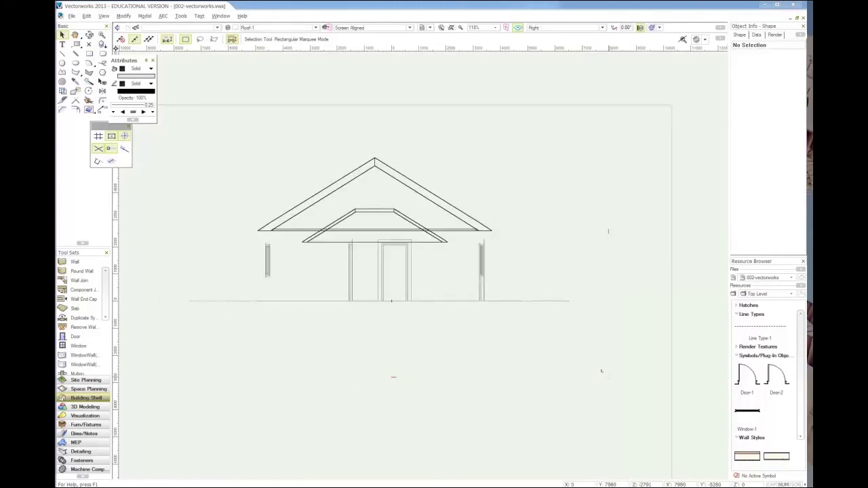
{"action": "key", "text": "KP_5"}
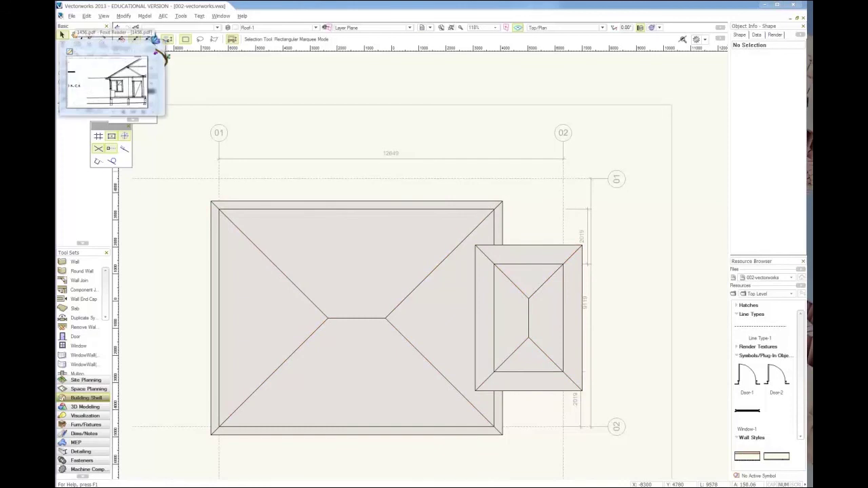
{"action": "left_click", "coordinate": [159, 61]}
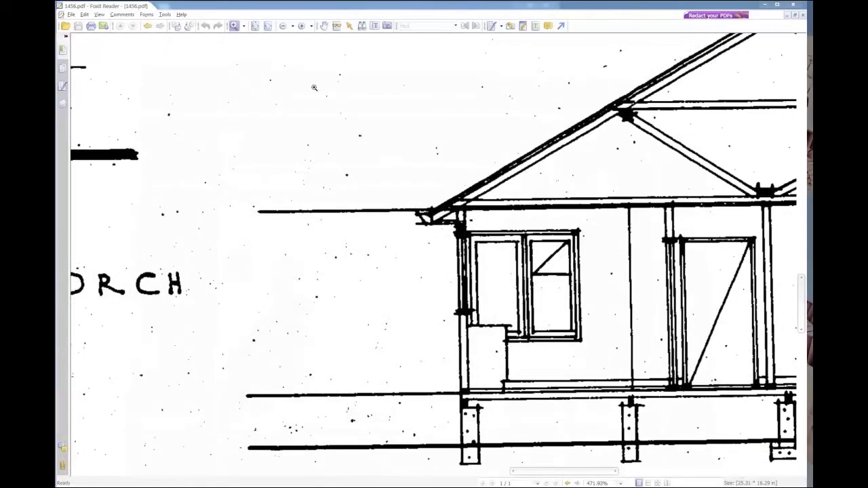
{"action": "left_click", "coordinate": [254, 26]}
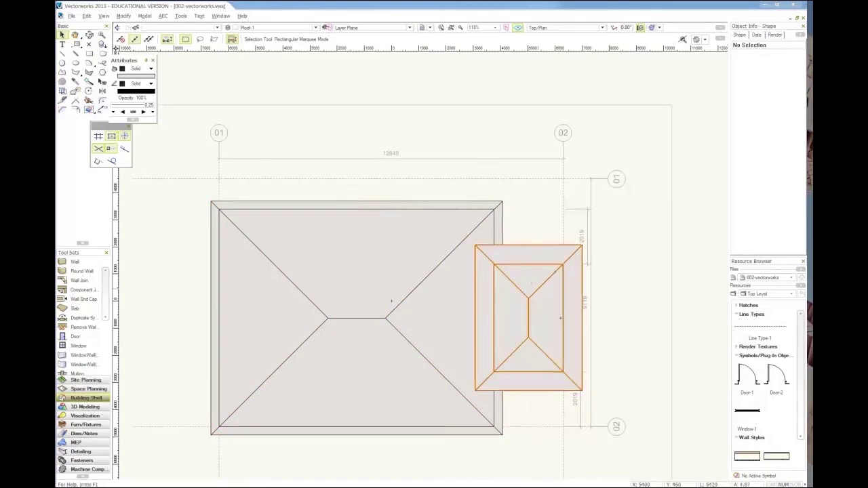
Change the porch roof's left and right end edges to gables.
{"action": "left_click", "coordinate": [538, 288]}
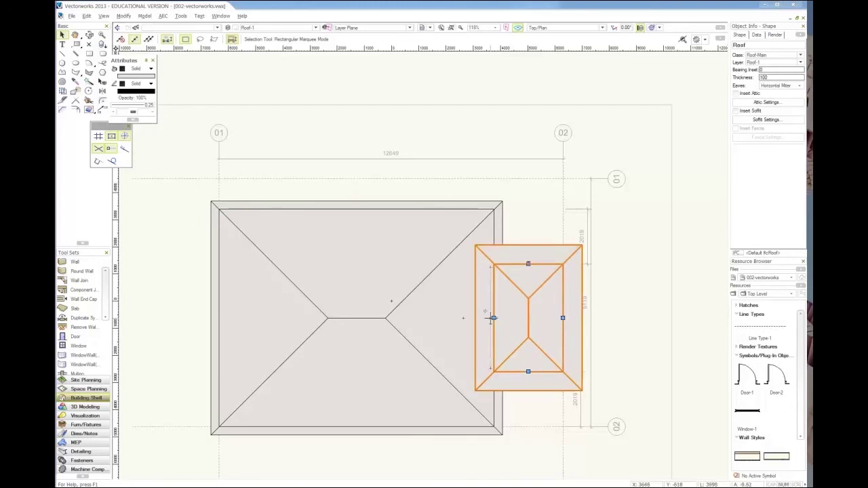
{"action": "double_click", "coordinate": [562, 317]}
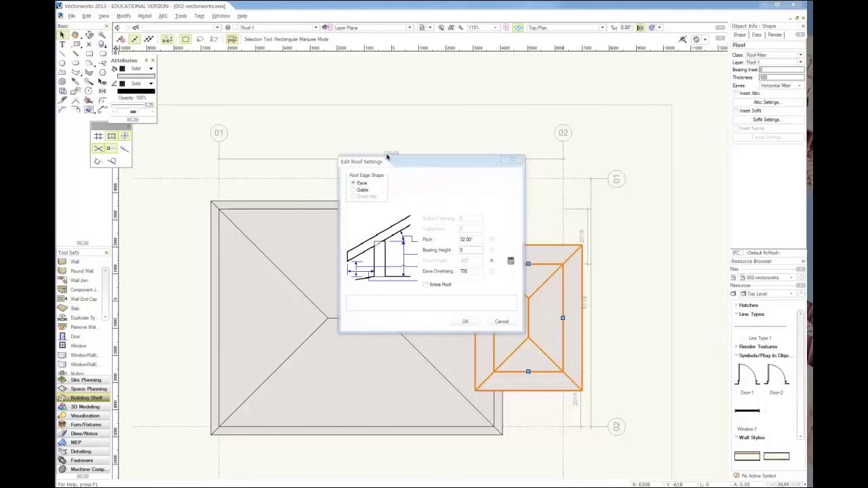
{"action": "left_click", "coordinate": [354, 190]}
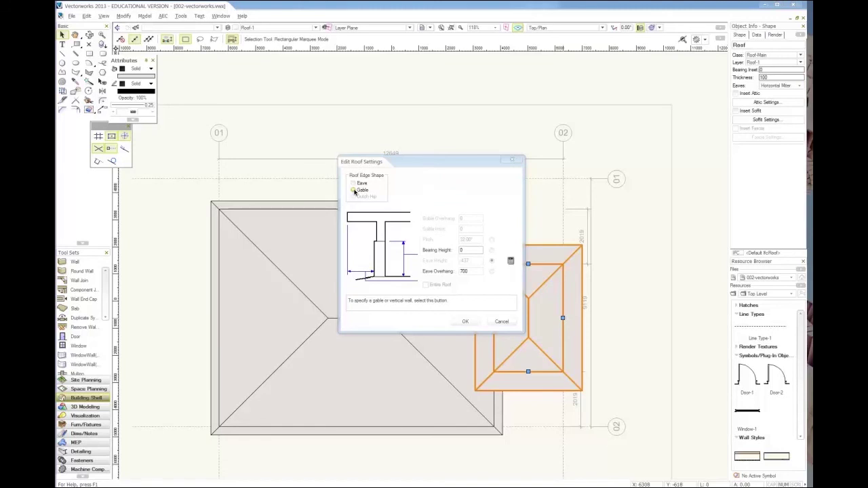
{"action": "left_click", "coordinate": [465, 322]}
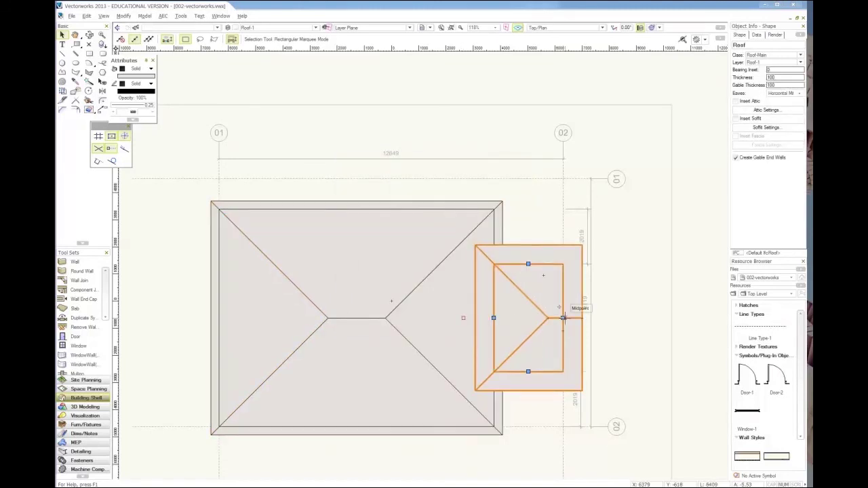
{"action": "double_click", "coordinate": [493, 318]}
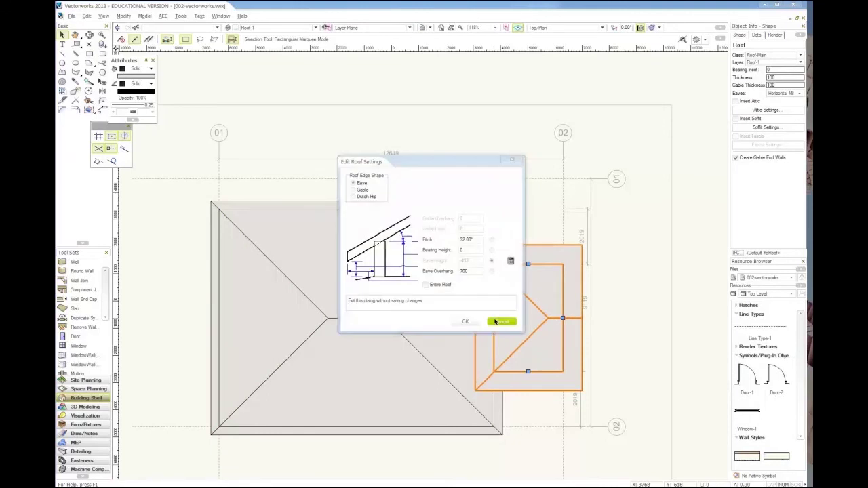
{"action": "left_click", "coordinate": [360, 191]}
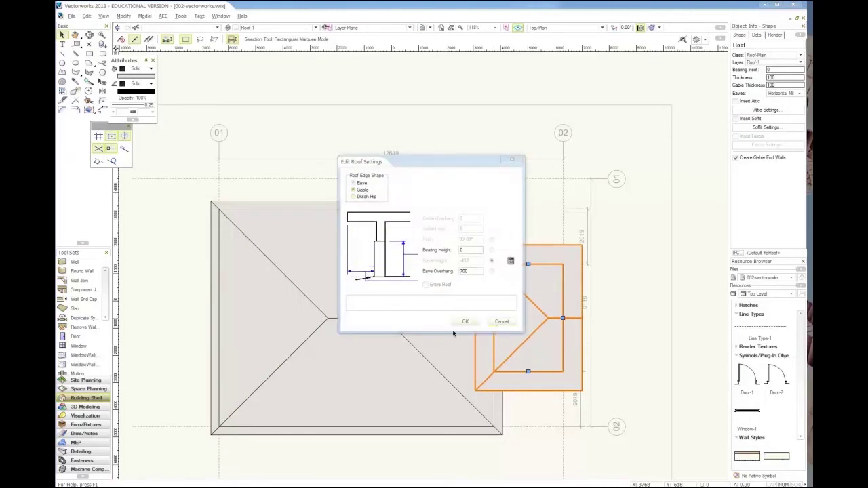
{"action": "key", "text": "Tab"}
{"action": "left_click", "coordinate": [465, 322]}
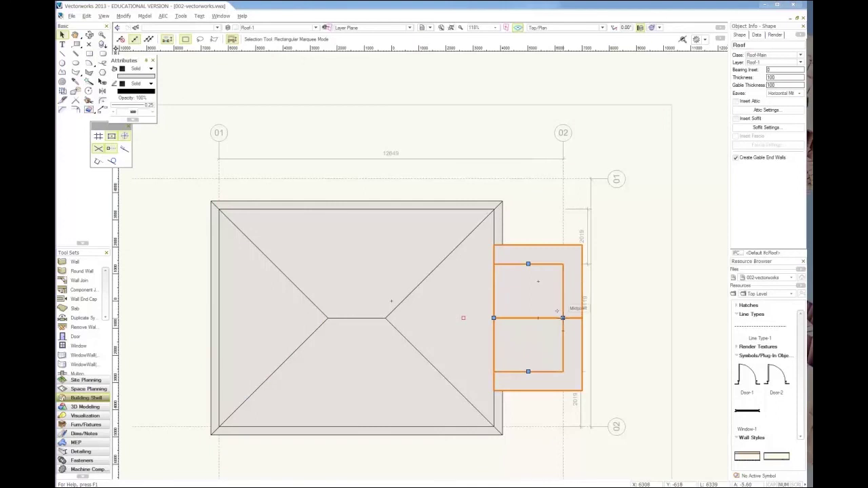
Set the right gable edge's eave overhang to 0.
{"action": "left_click", "coordinate": [563, 318]}
{"action": "double_click", "coordinate": [472, 271]}
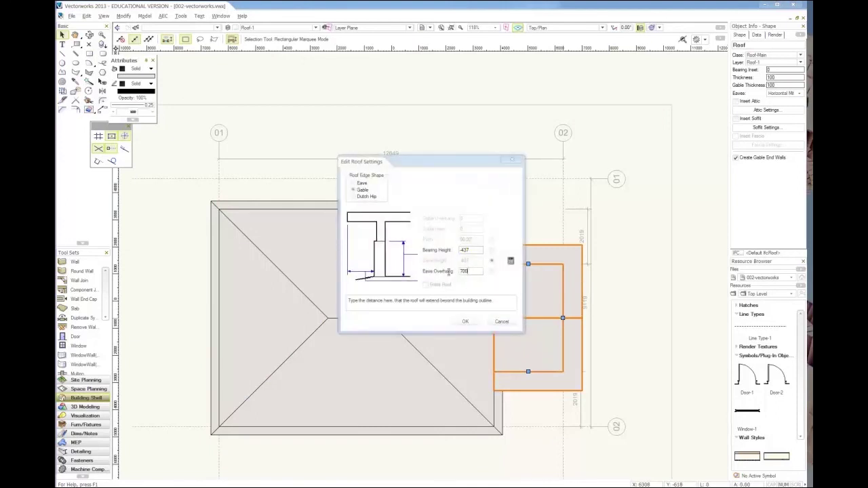
{"action": "type", "text": "0"}
{"action": "left_click", "coordinate": [466, 322]}
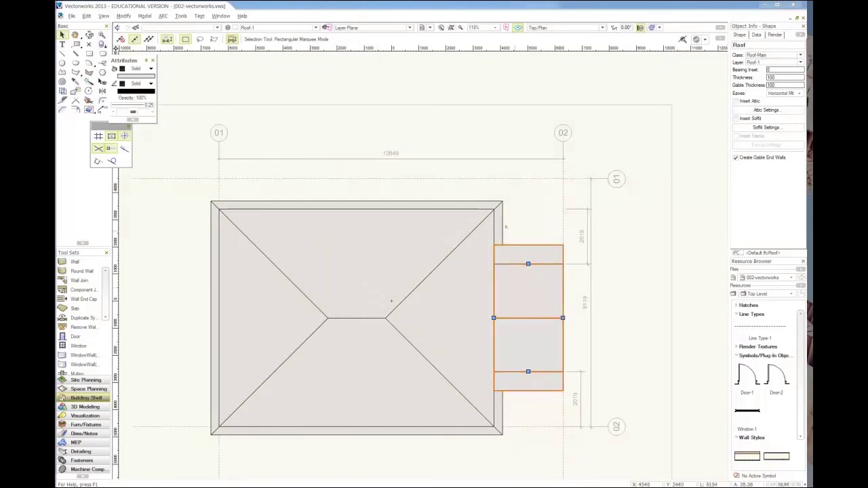
Make the main roof's right edge a gable with 0 eave overhang.
{"action": "left_click", "coordinate": [427, 248]}
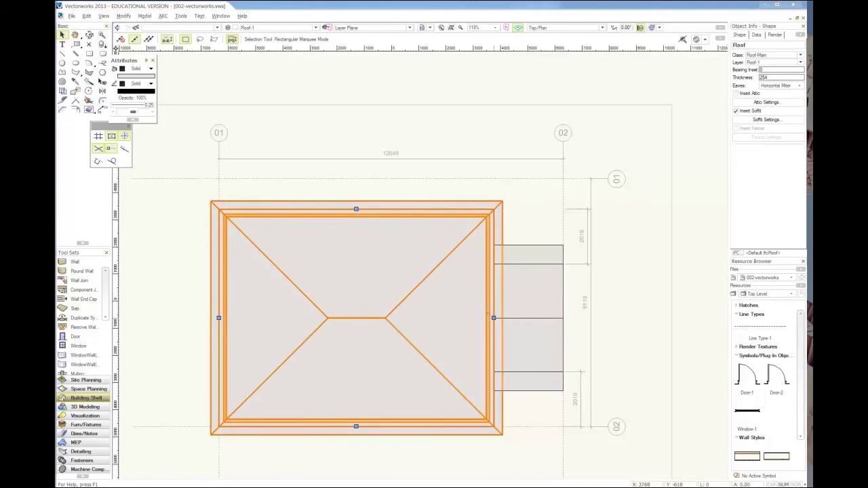
{"action": "double_click", "coordinate": [493, 318]}
{"action": "left_click", "coordinate": [360, 190]}
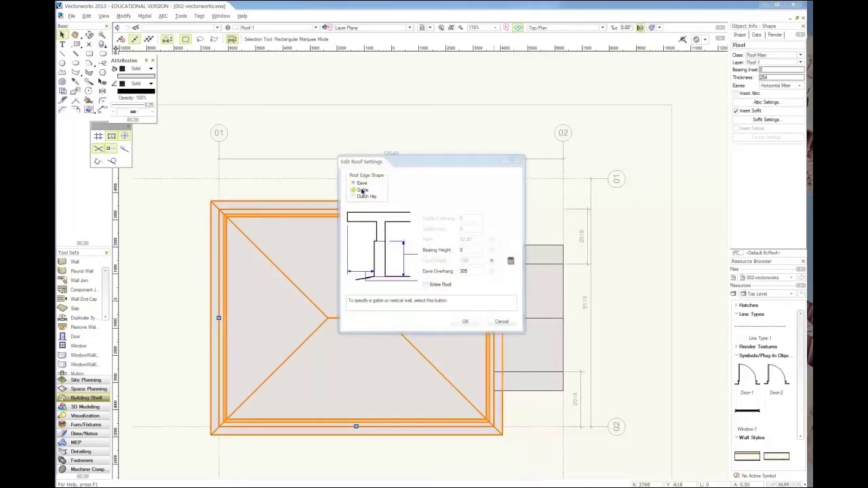
{"action": "double_click", "coordinate": [468, 271]}
{"action": "type", "text": "0"}
{"action": "left_click", "coordinate": [468, 324]}
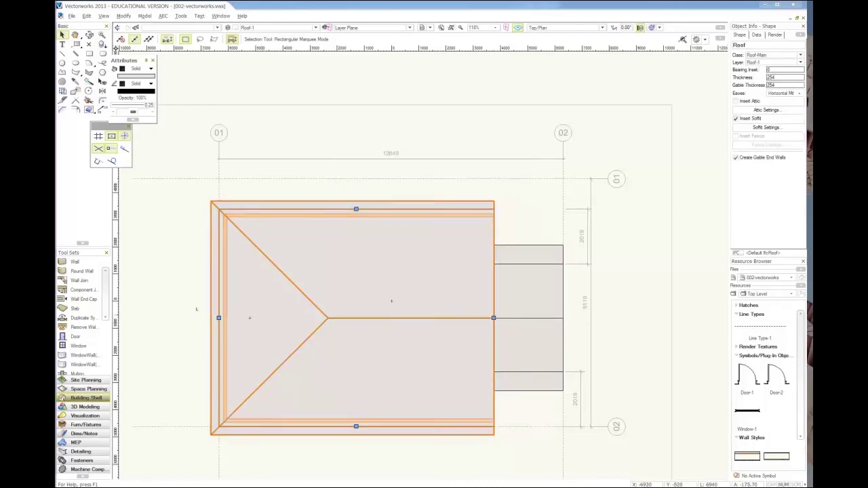
Make the main roof's left edge a gable with 0 eave overhang.
{"action": "double_click", "coordinate": [214, 313]}
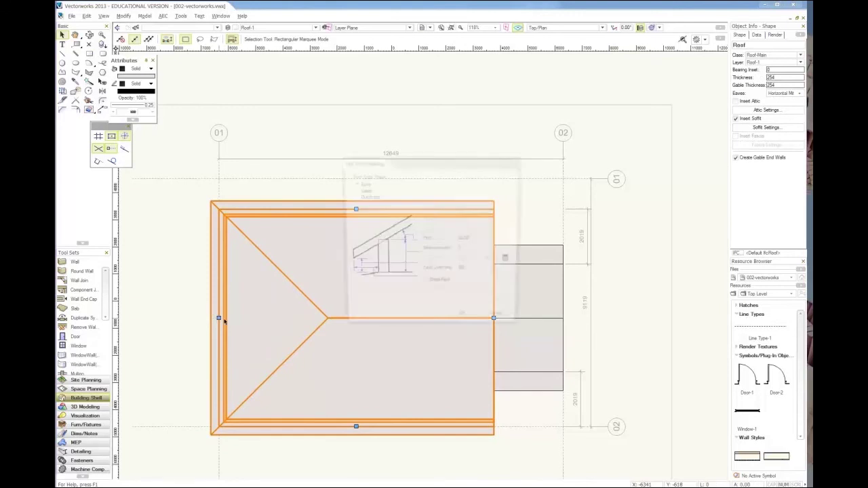
{"action": "left_click", "coordinate": [354, 190]}
{"action": "double_click", "coordinate": [468, 272]}
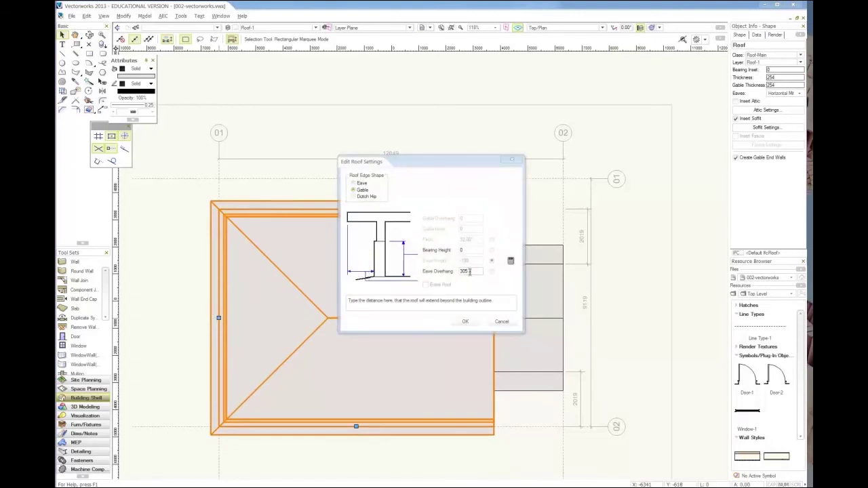
{"action": "type", "text": "0"}
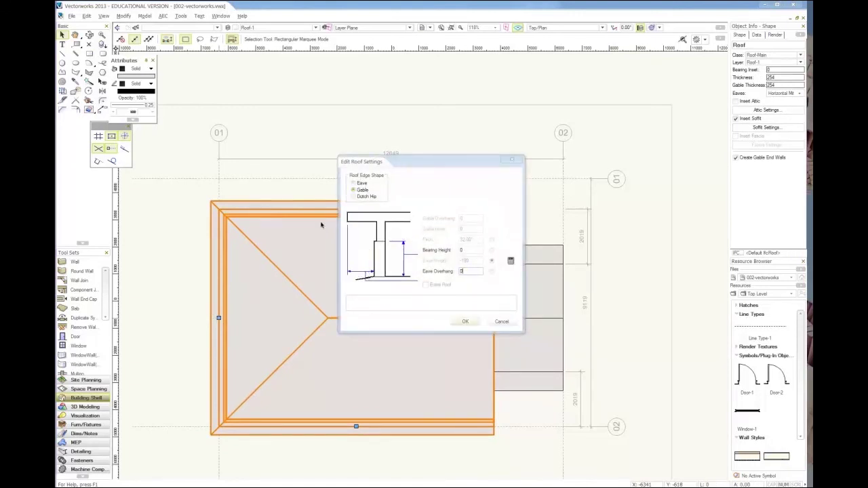
{"action": "left_click", "coordinate": [466, 321]}
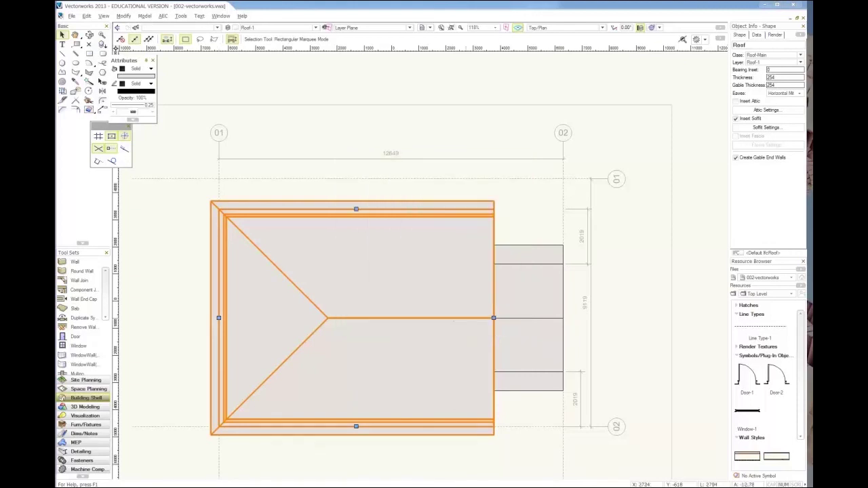
Deselect the roof and inspect the gables in Left Isometric, Left, Top/Plan and Right views.
{"action": "left_click", "coordinate": [483, 178]}
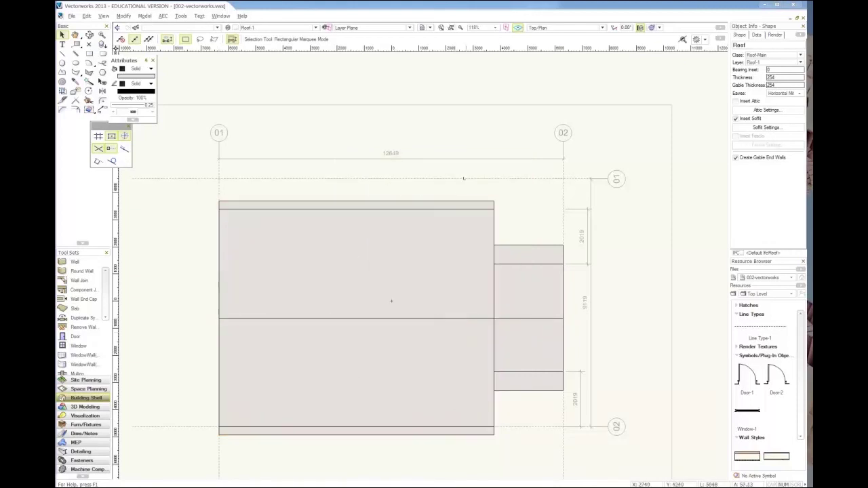
{"action": "key", "text": "KP_1"}
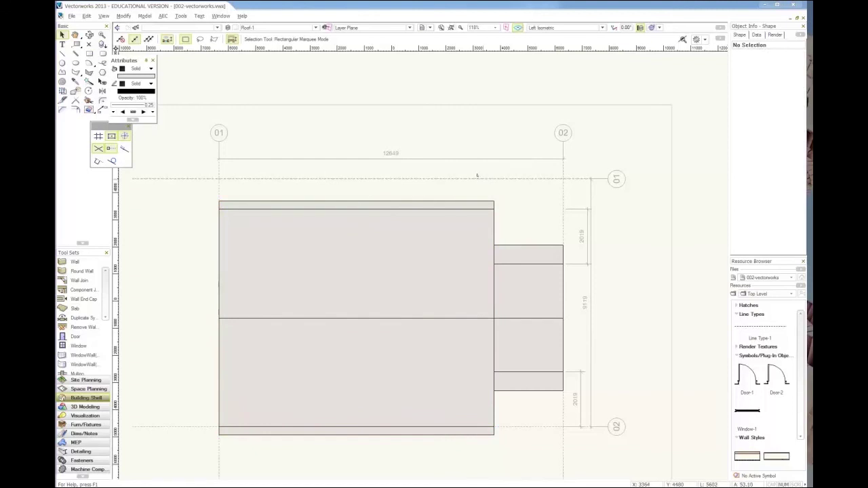
{"action": "key", "text": "KP_4"}
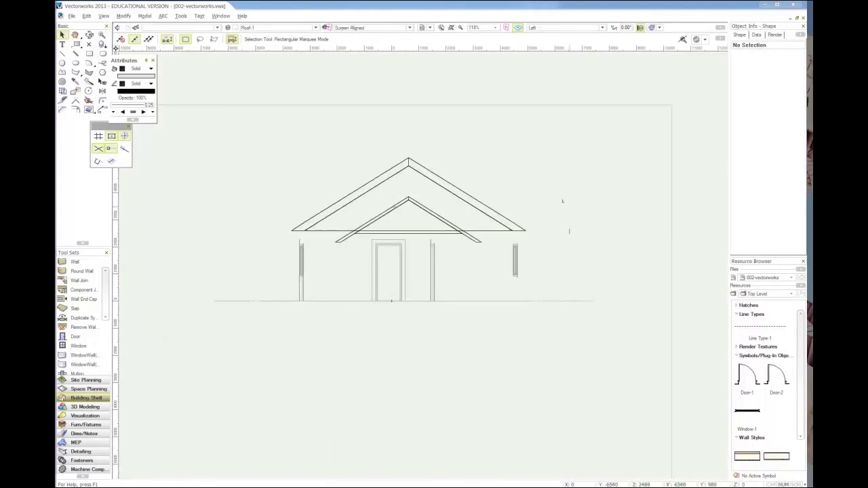
{"action": "key", "text": "KP_1"}
{"action": "key", "text": "KP_5"}
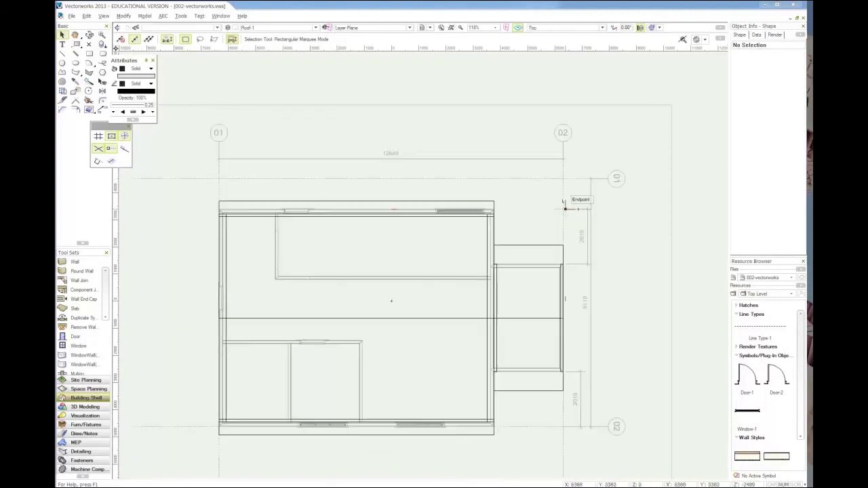